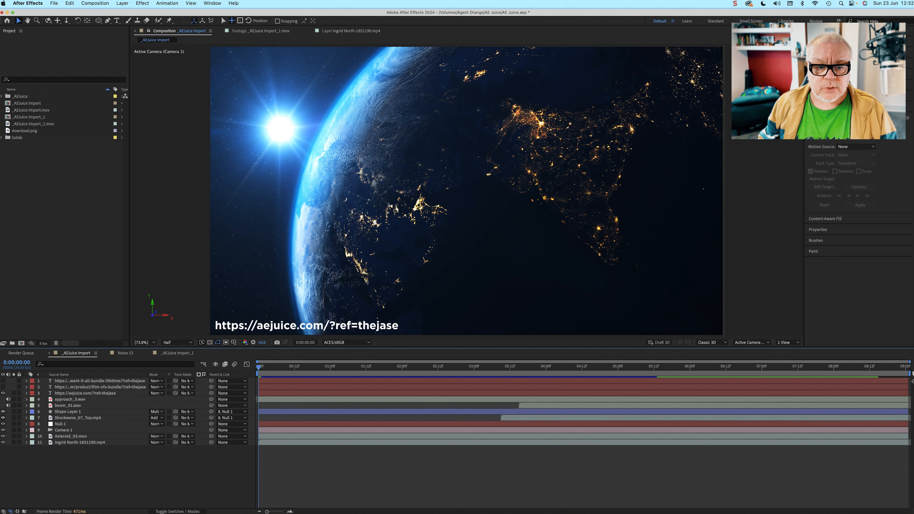
# - Make the two hidden URL text layers visible in the _AEJuice Import composition
pyautogui.click(2, 387)
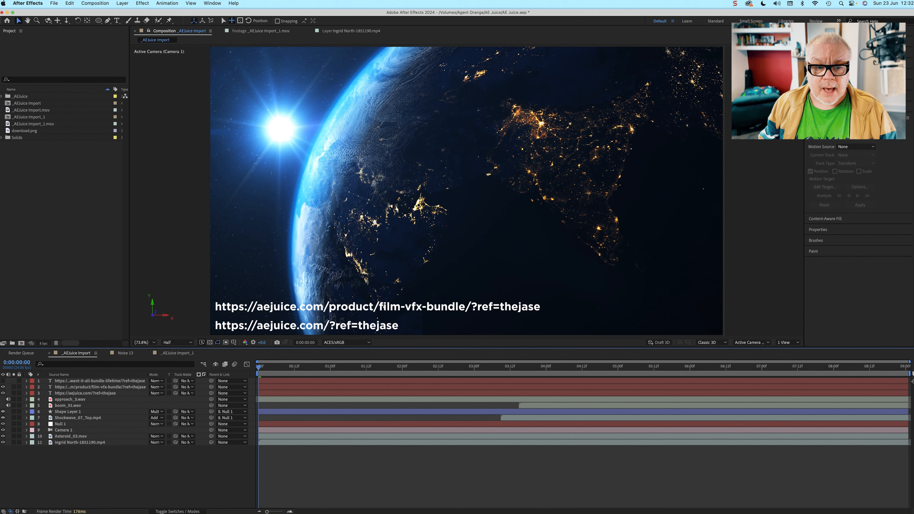
pyautogui.click(3, 381)
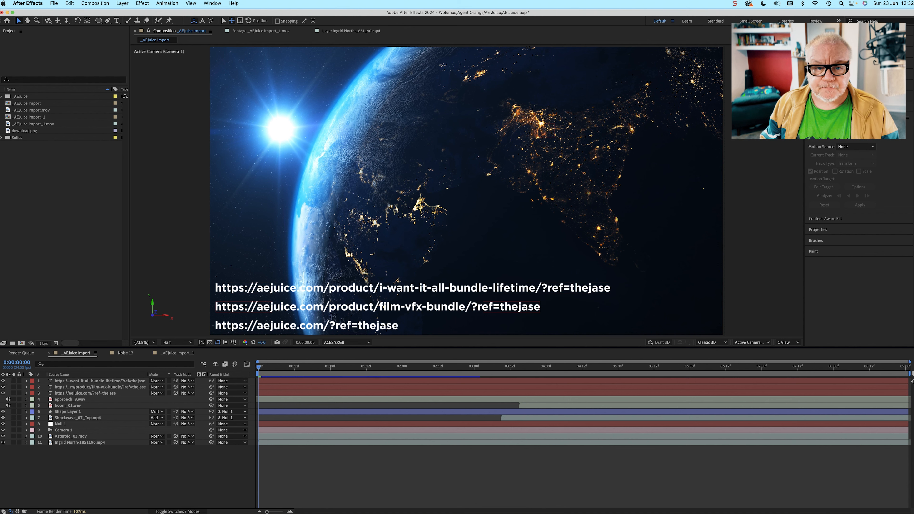
# - Create a new composition named "Earth"
pyautogui.rightClick(91, 237)
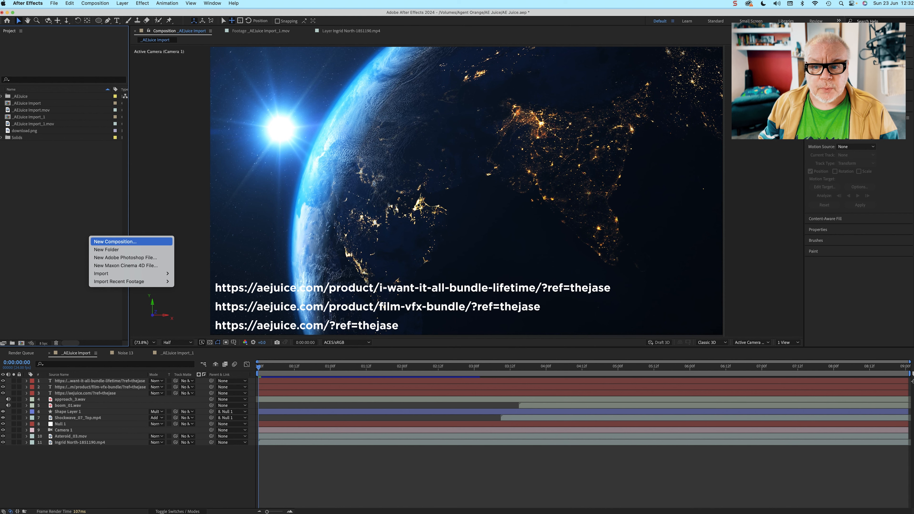
pyautogui.click(99, 241)
pyautogui.write('Earth')
pyautogui.press('Return')
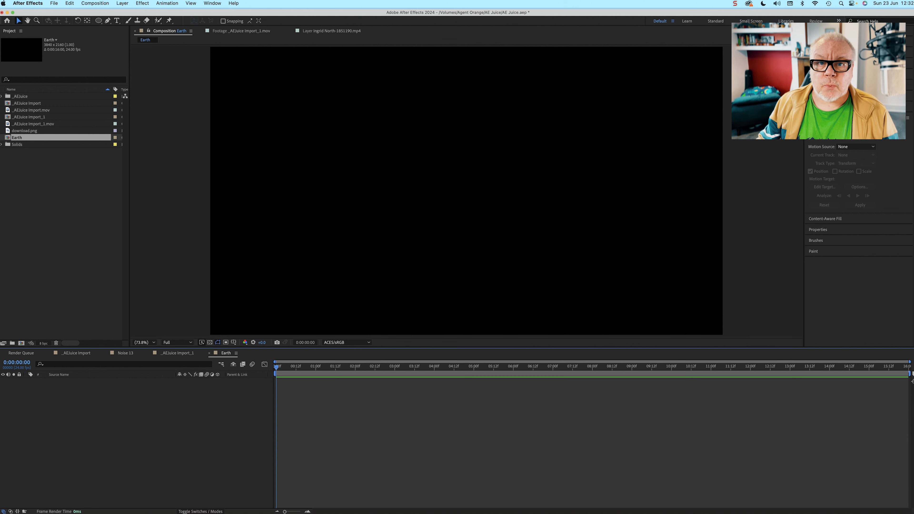
# - Open AEJuice Pack Manager 4 and move its window clear of the composition view
pyautogui.click(213, 3)
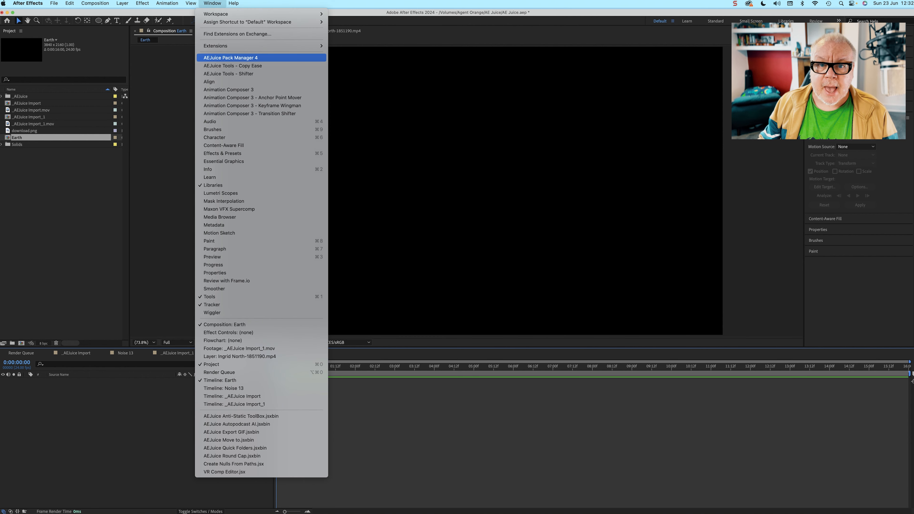
pyautogui.click(231, 58)
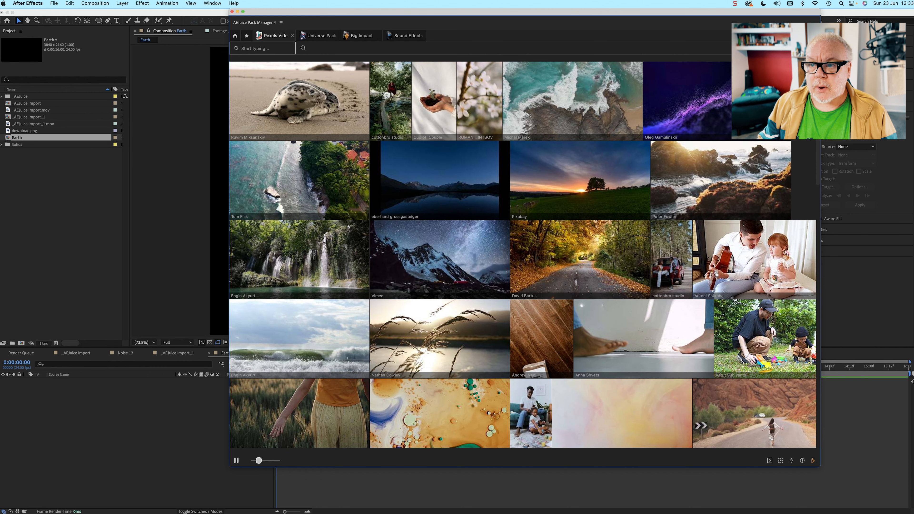
pyautogui.moveTo(360, 11); pyautogui.dragTo(619, 44)
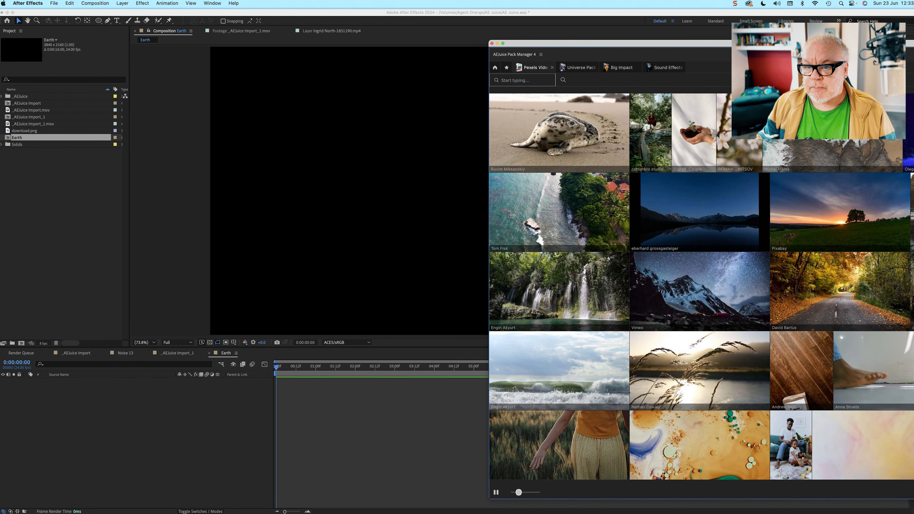
# - Search the Pexels videos for "earth" and import the clip of Earth's night side with the bright sun into the composition
pyautogui.write('earth')
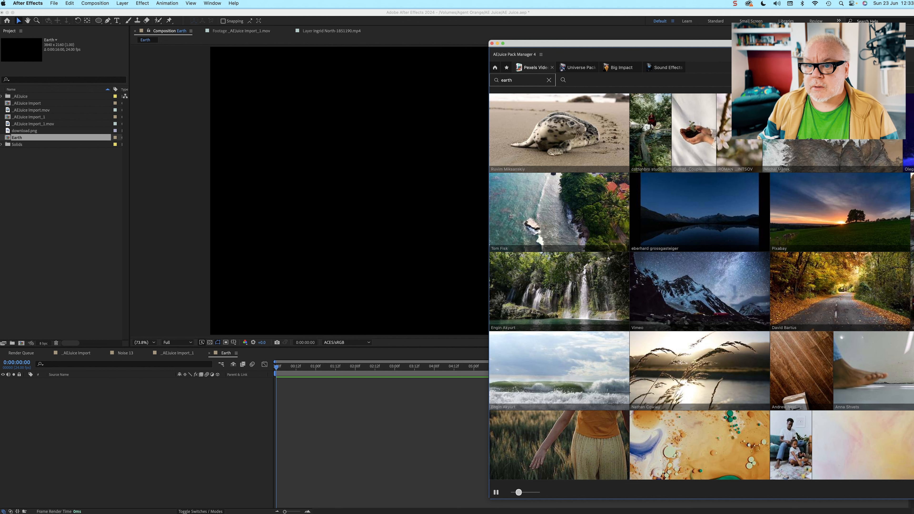
pyautogui.press('Return')
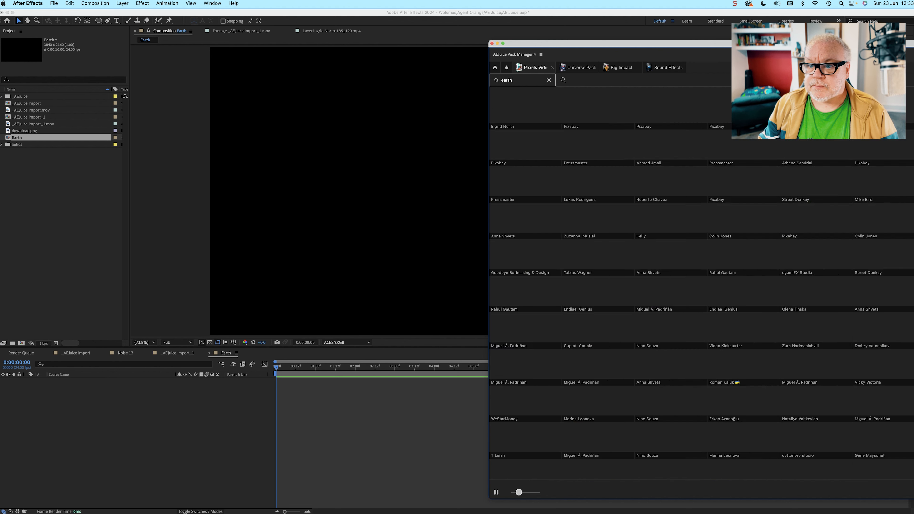
pyautogui.click(576, 133)
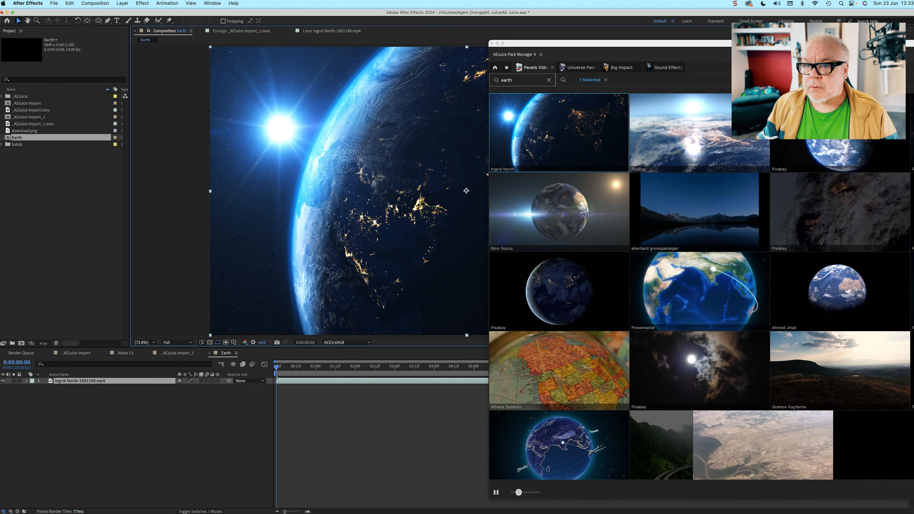
# - Dock AEJuice Pack Manager 4 alongside the Project panel and play back the imported Earth footage
pyautogui.moveTo(792, 44); pyautogui.dragTo(393, 30)
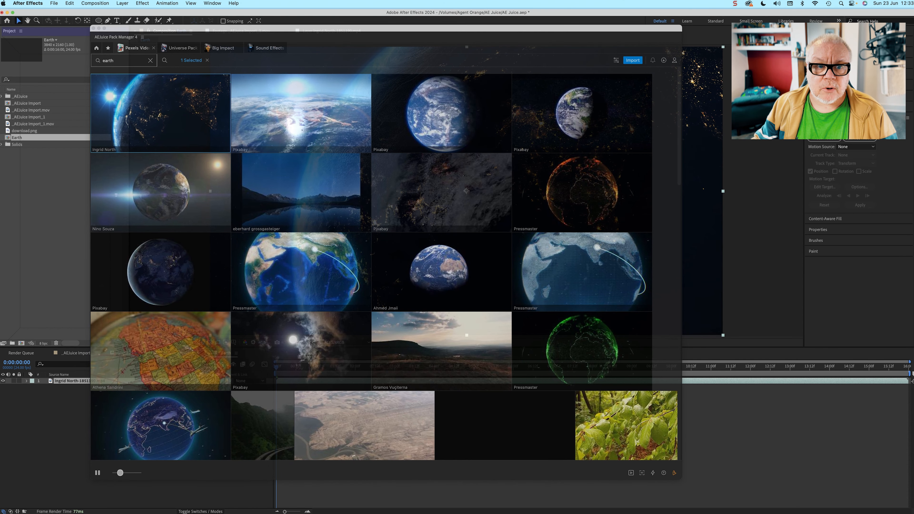
pyautogui.moveTo(116, 37); pyautogui.dragTo(47, 31)
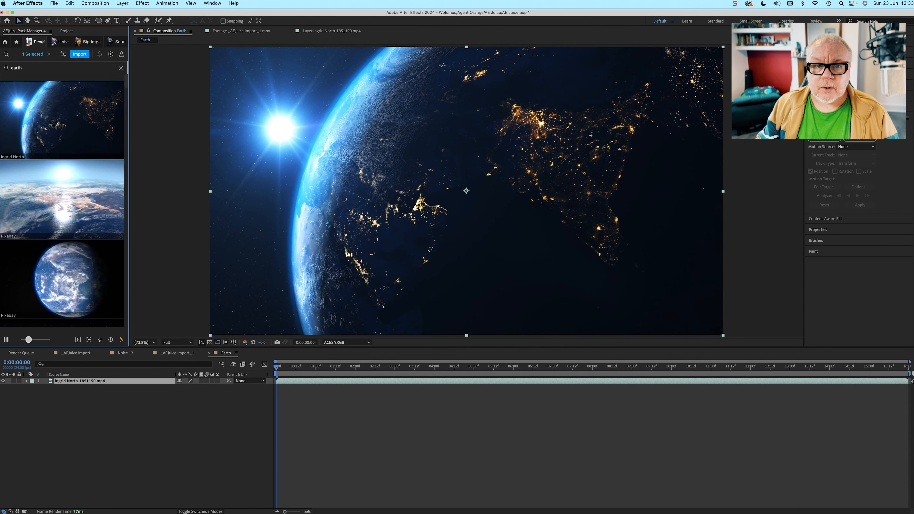
pyautogui.press('space')
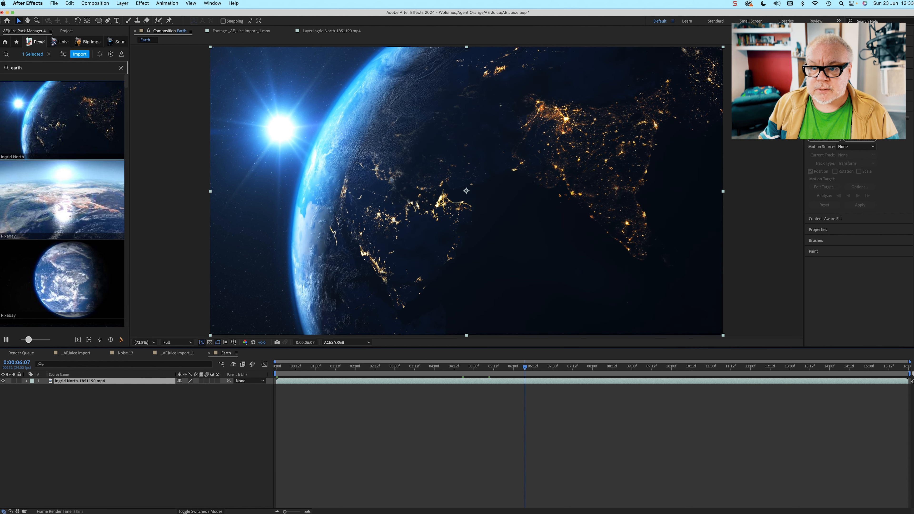
pyautogui.press('space')
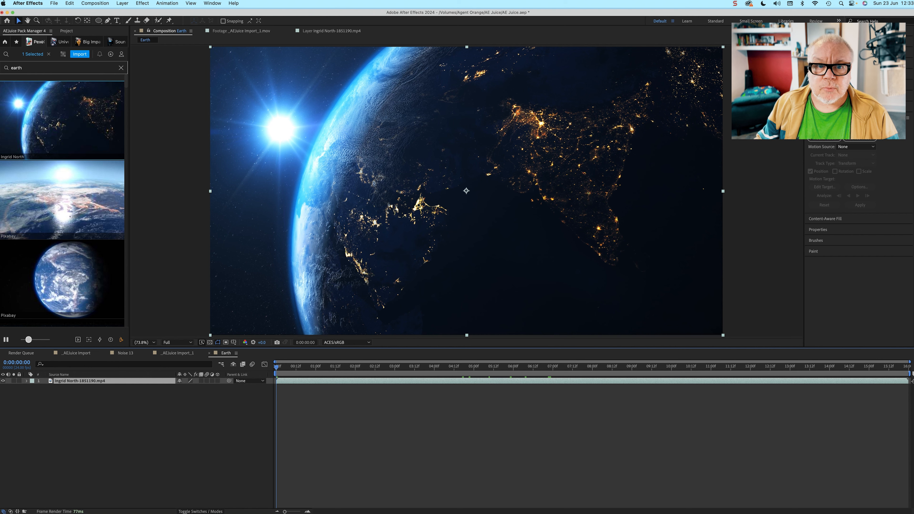
# - Add a null object to the Earth composition
pyautogui.click(122, 2)
pyautogui.moveTo(122, 13)
pyautogui.click(213, 45)
# - Start Track Motion on the Earth footage and place Track Point 1 on a bright cluster of city lights
pyautogui.click(80, 387)
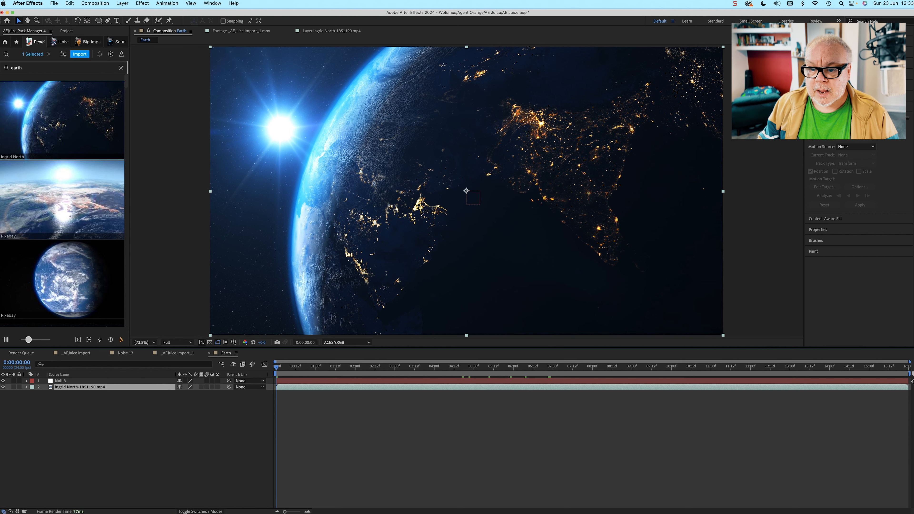
pyautogui.rightClick(487, 293)
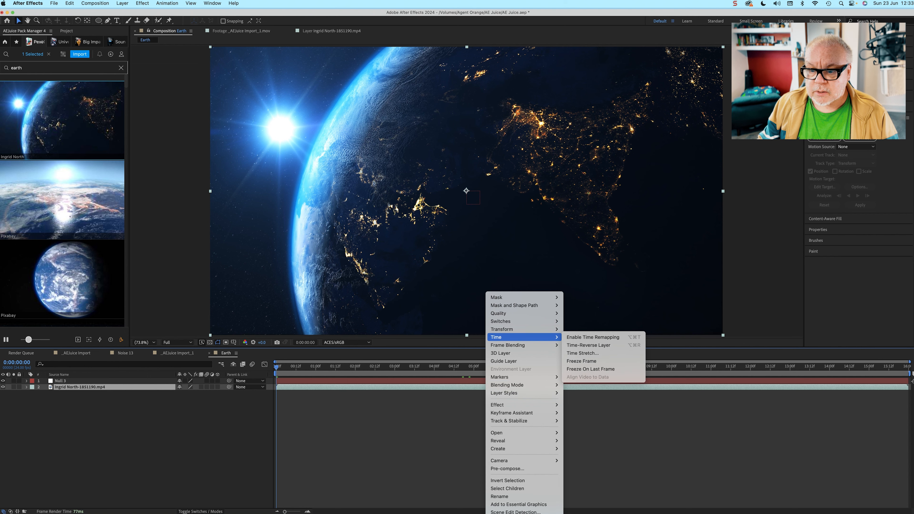
pyautogui.click(581, 437)
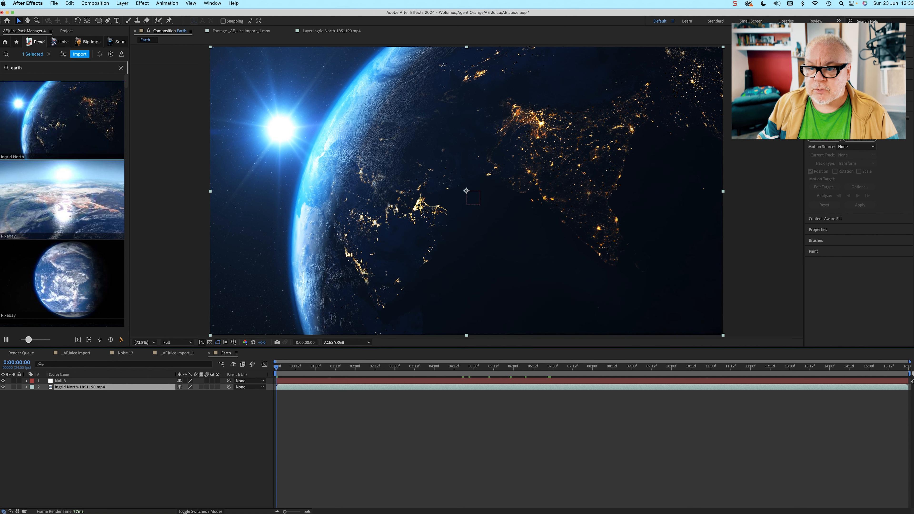
pyautogui.press('.')
pyautogui.press('.')
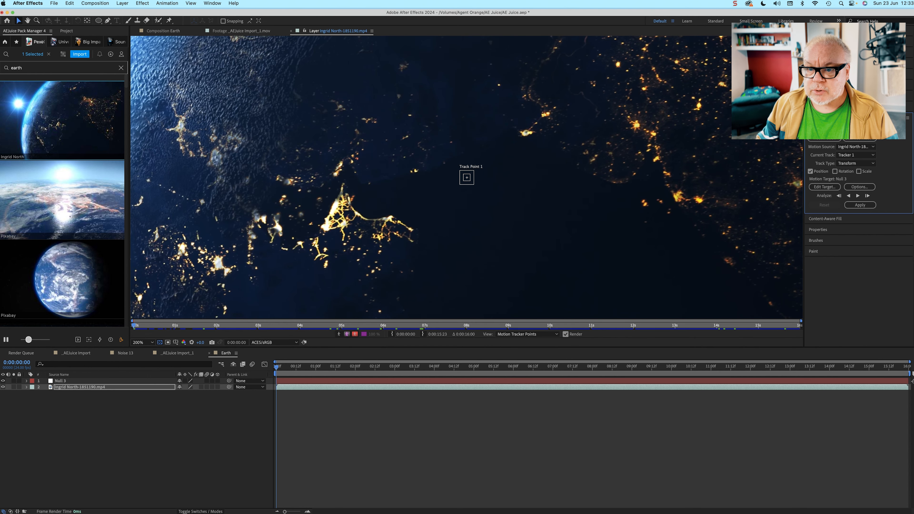
pyautogui.click(467, 177)
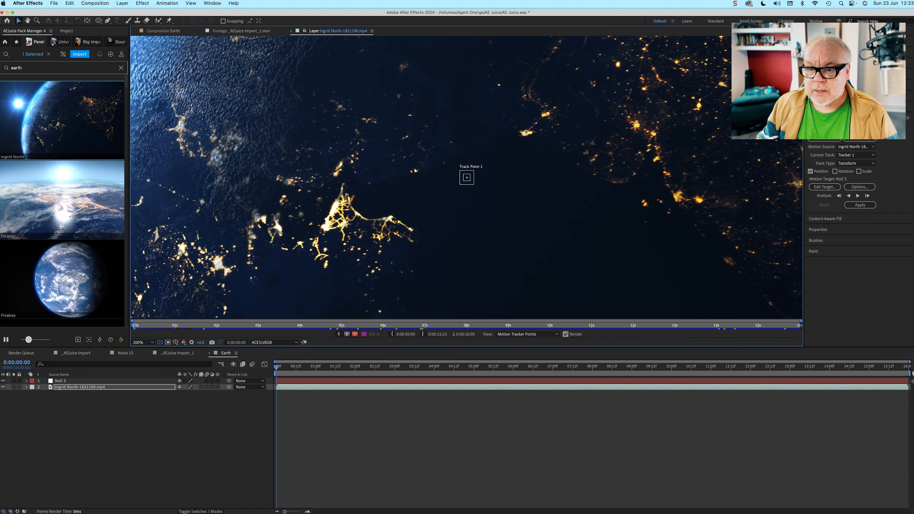
pyautogui.click(467, 178)
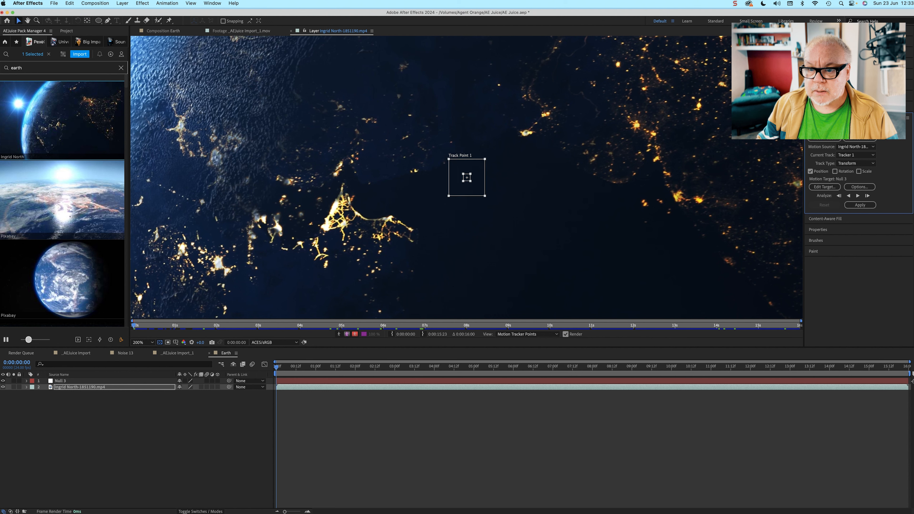
pyautogui.moveTo(467, 177); pyautogui.dragTo(678, 115)
# - Analyze the position track forward through the footage and apply it to the null in X and Y
pyautogui.click(857, 196)
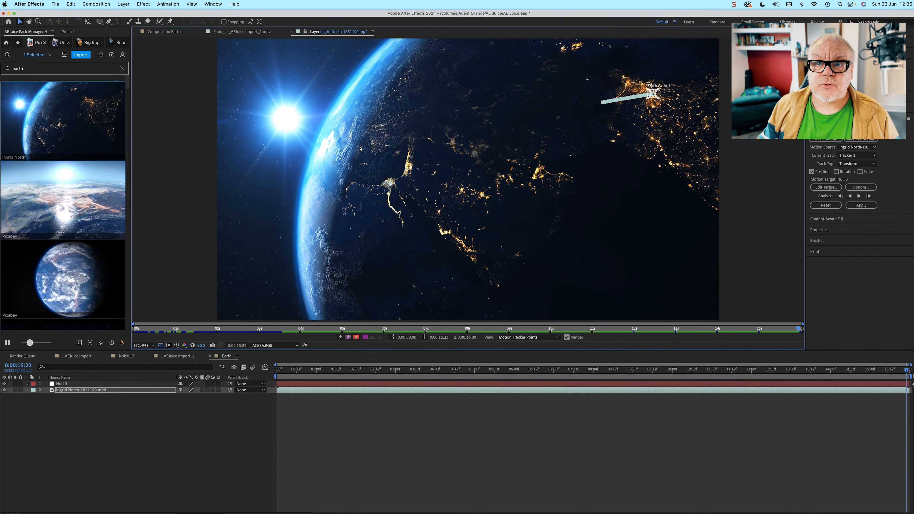
pyautogui.click(861, 205)
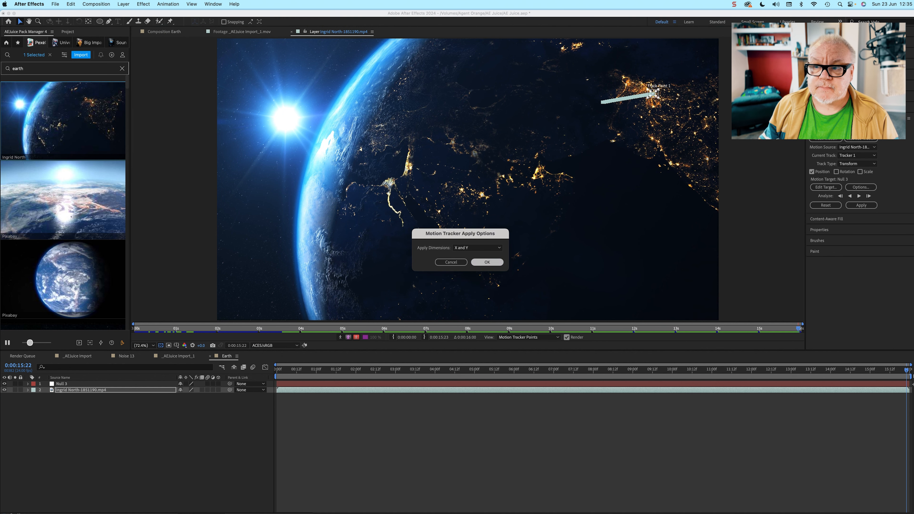
pyautogui.click(486, 262)
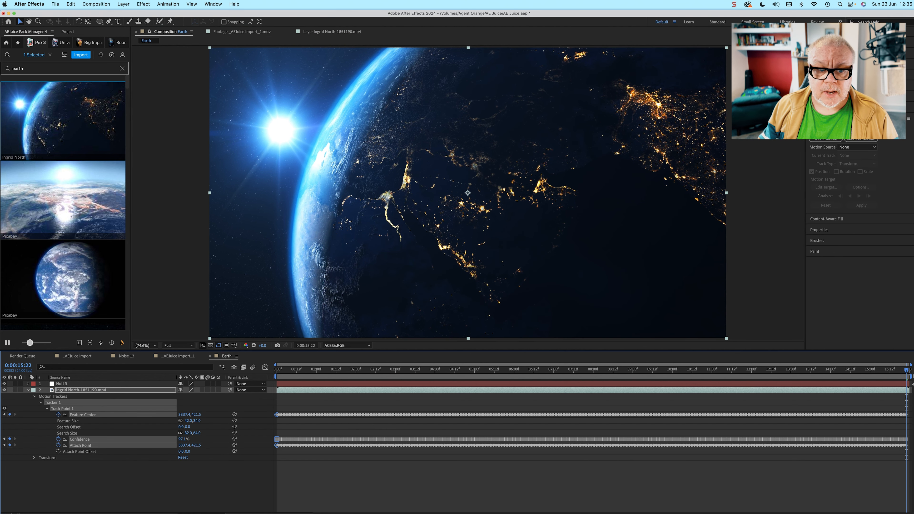
# - Collapse the footage layer's tracker properties and play back the tracked composition
pyautogui.press('u')
pyautogui.press('space')
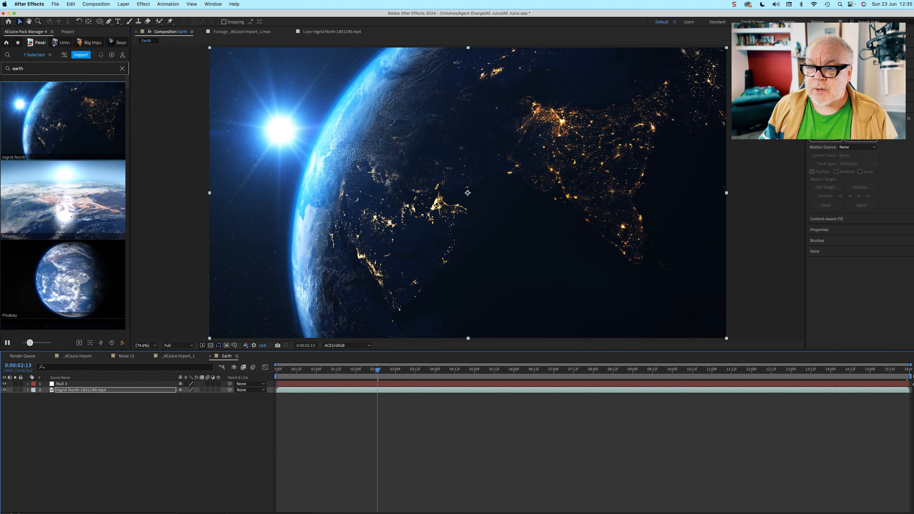
pyautogui.press('space')
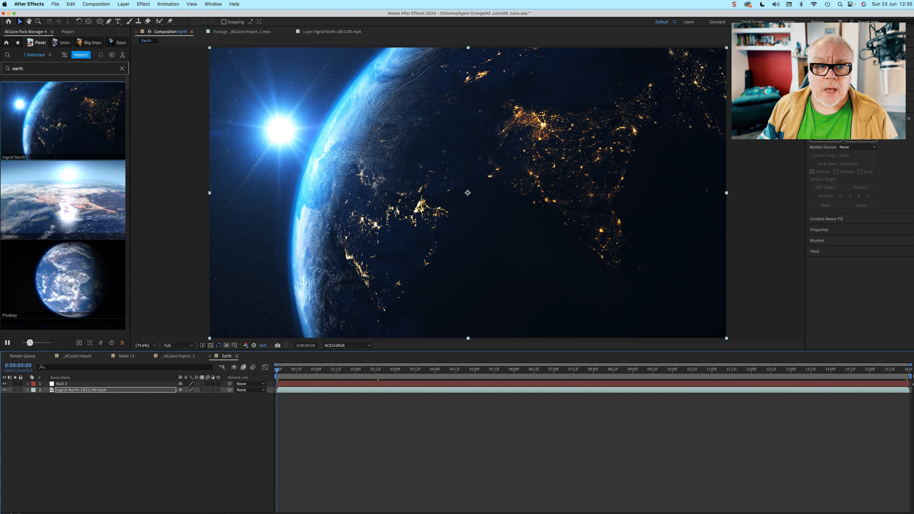
# - Find Asteroid_03 in the Universe pack and import it into the Earth composition
pyautogui.click(68, 42)
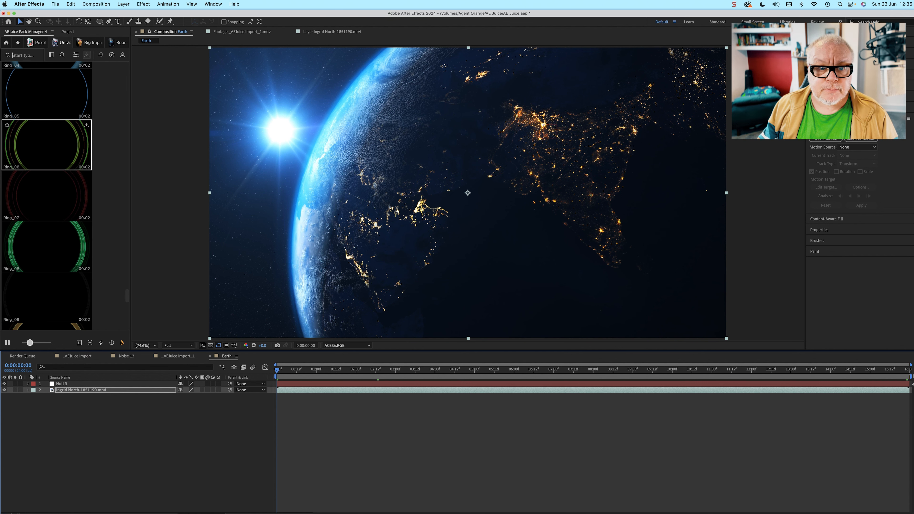
pyautogui.scroll(-3, 47, 177)
pyautogui.scroll(-9, 47, 176)
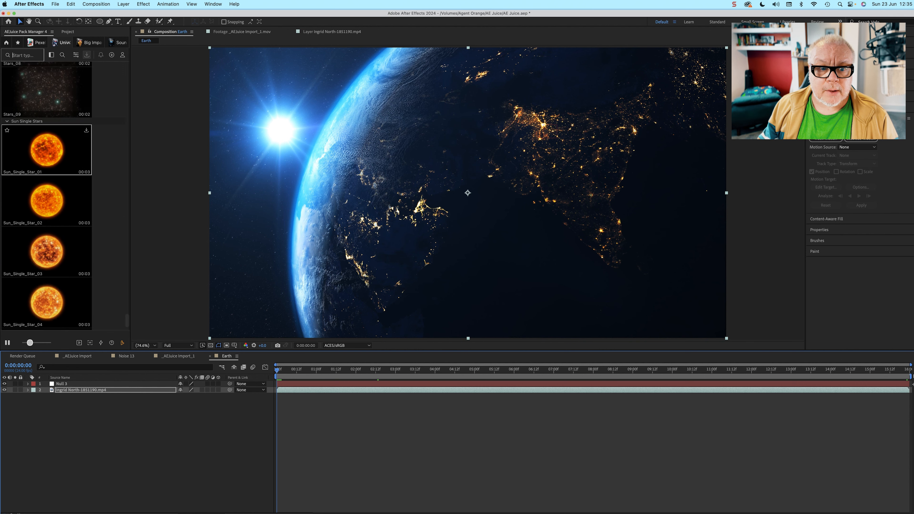
pyautogui.scroll(1, 47, 168)
pyautogui.scroll(-7, 47, 167)
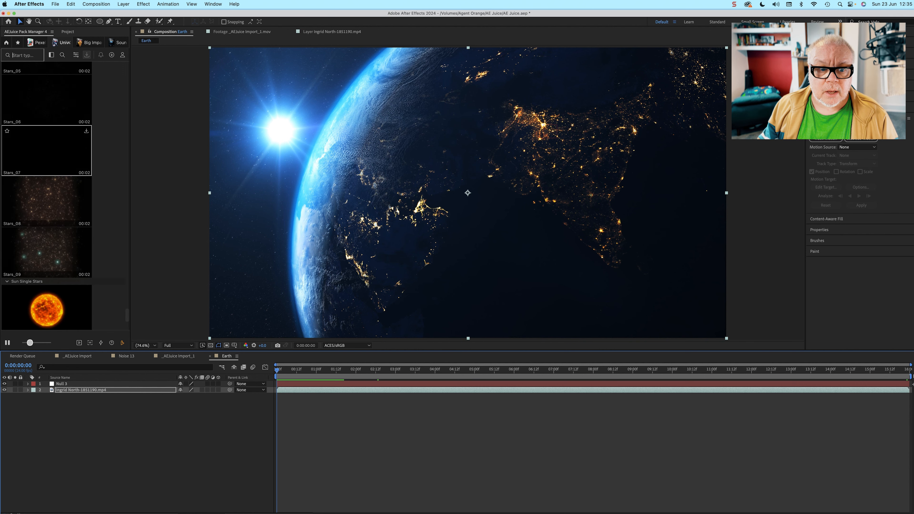
pyautogui.scroll(3, 47, 167)
pyautogui.scroll(15, 46, 180)
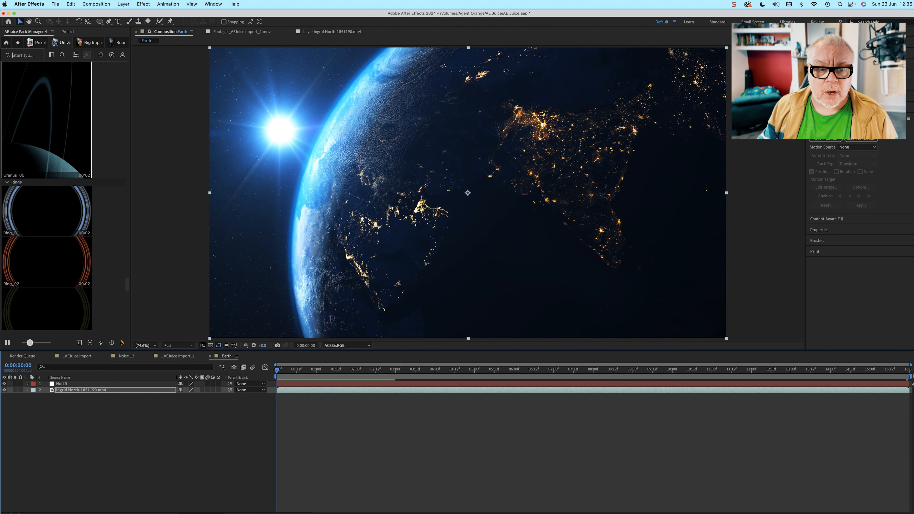
pyautogui.scroll(20, 47, 173)
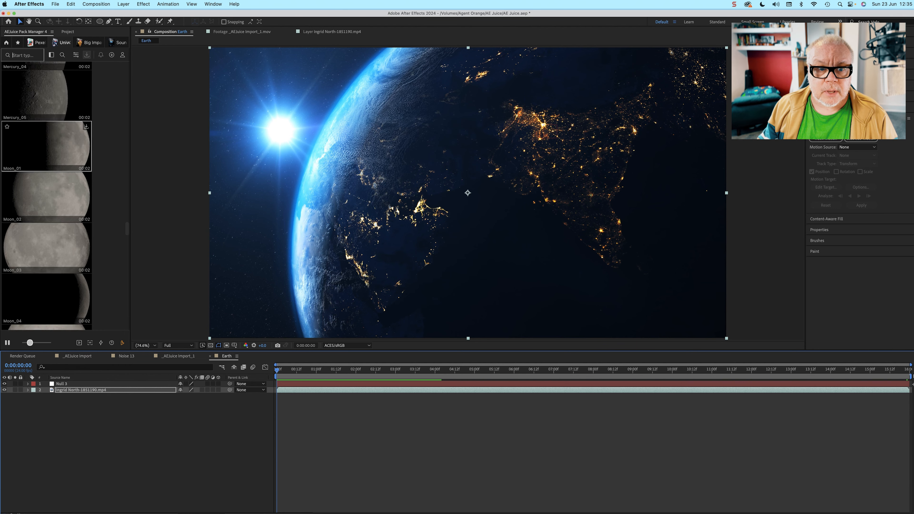
pyautogui.scroll(20, 47, 194)
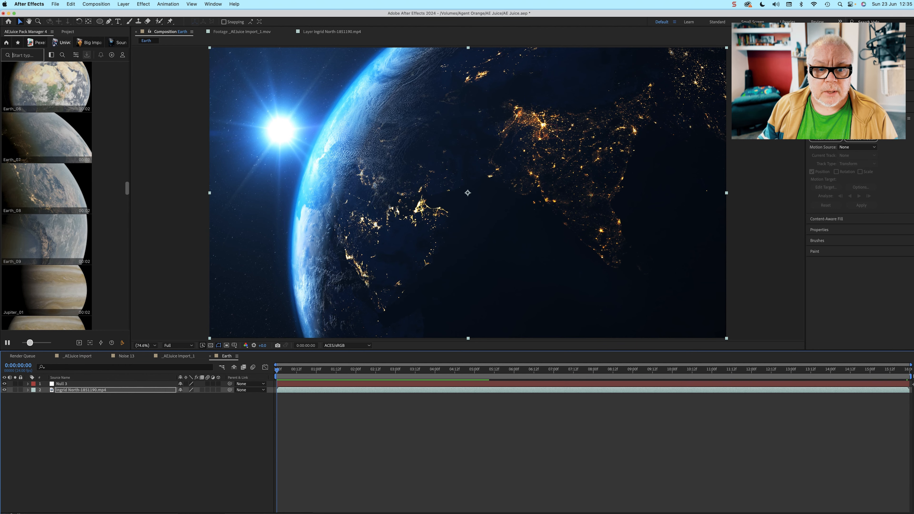
pyautogui.scroll(15, 47, 195)
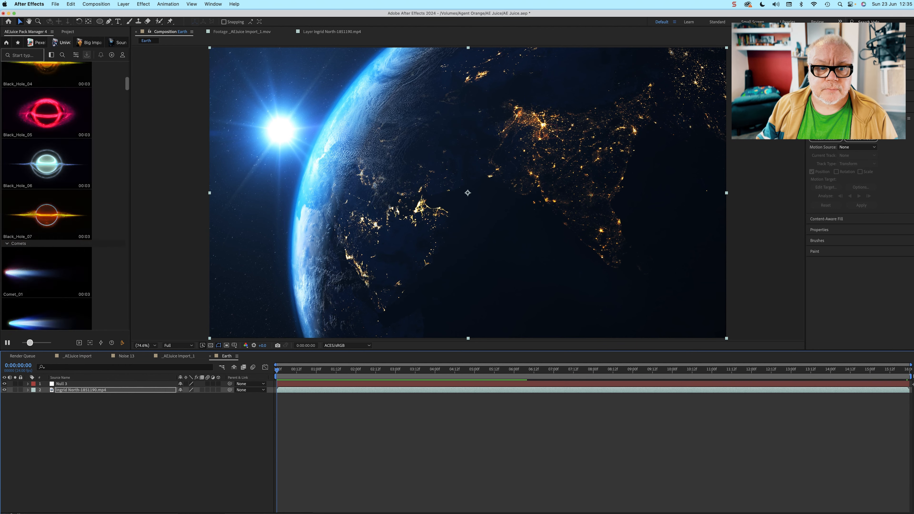
pyautogui.scroll(3, 47, 195)
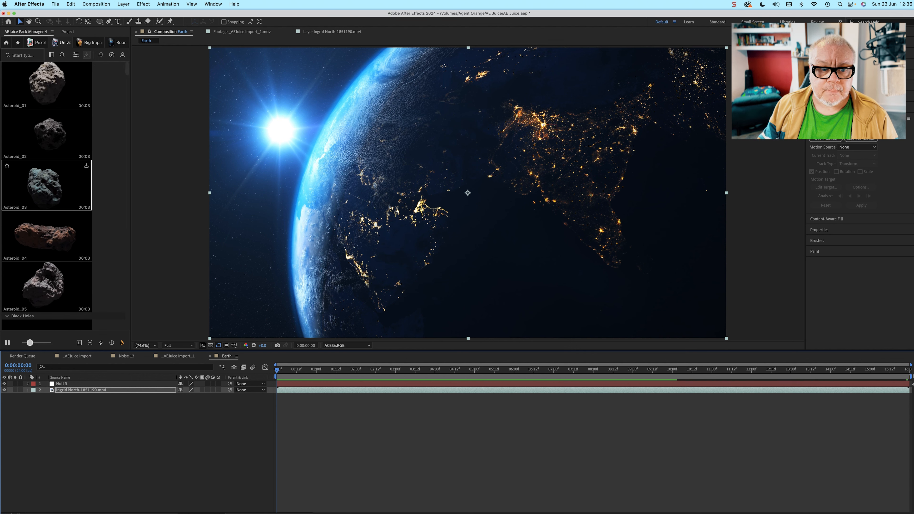
pyautogui.click(47, 186)
pyautogui.click(86, 54)
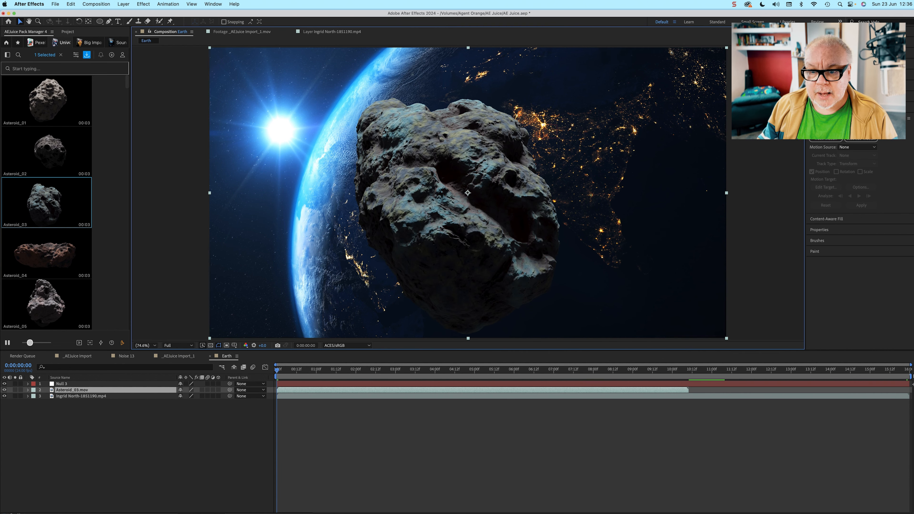
# - Add a two-node 50 mm camera to the Earth composition and make the Asteroid_03 layer 3D
pyautogui.click(124, 4)
pyautogui.moveTo(122, 15)
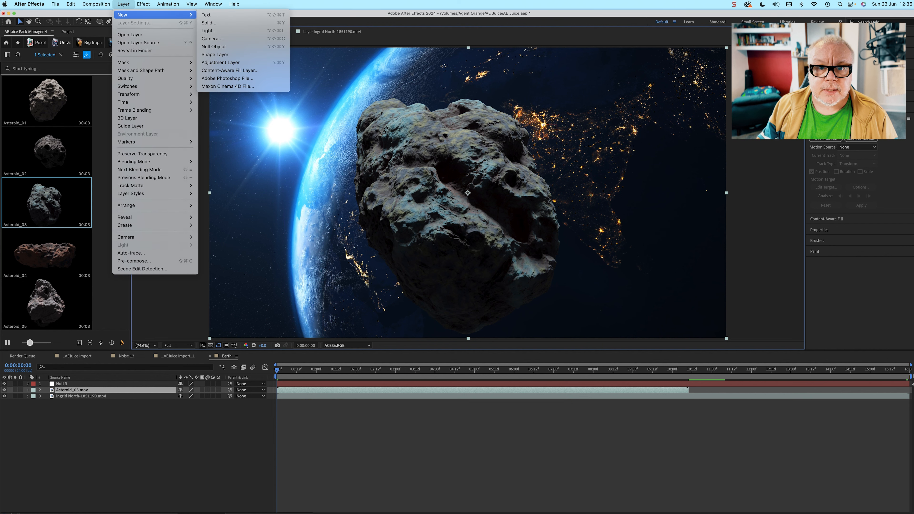
pyautogui.click(212, 38)
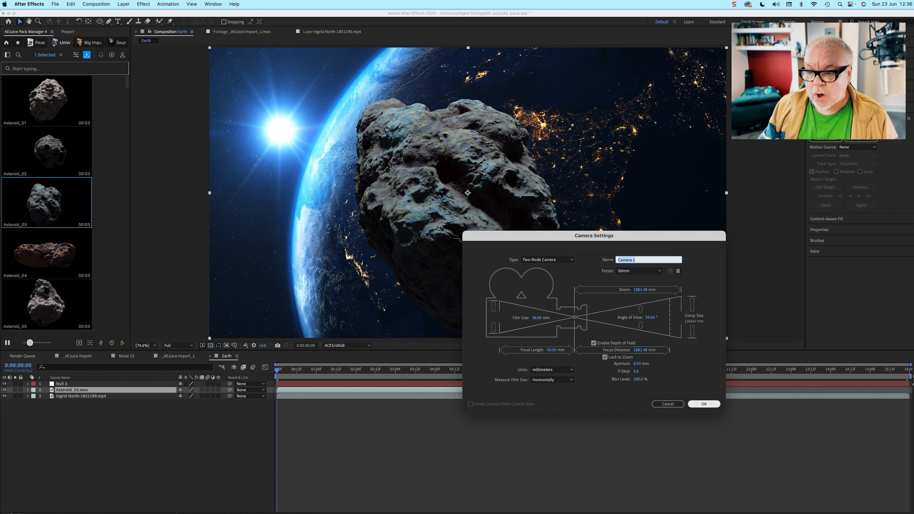
pyautogui.click(704, 403)
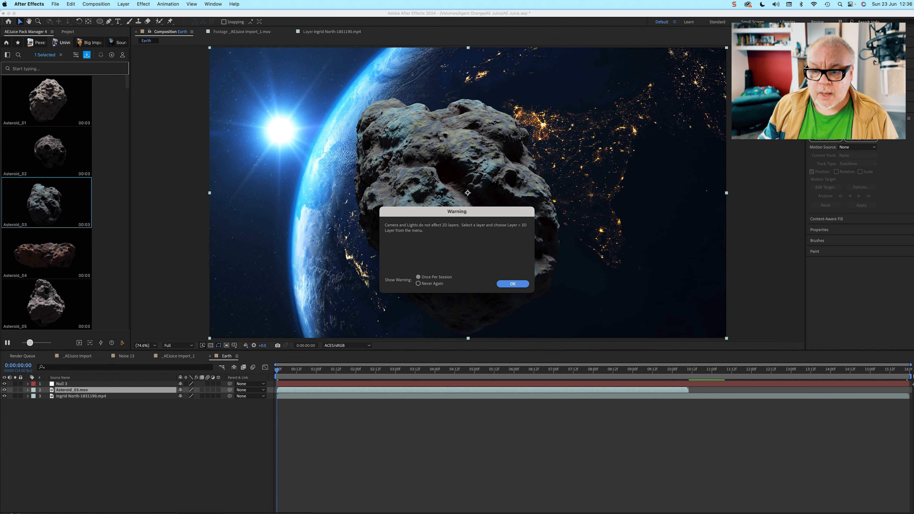
pyautogui.press('Return')
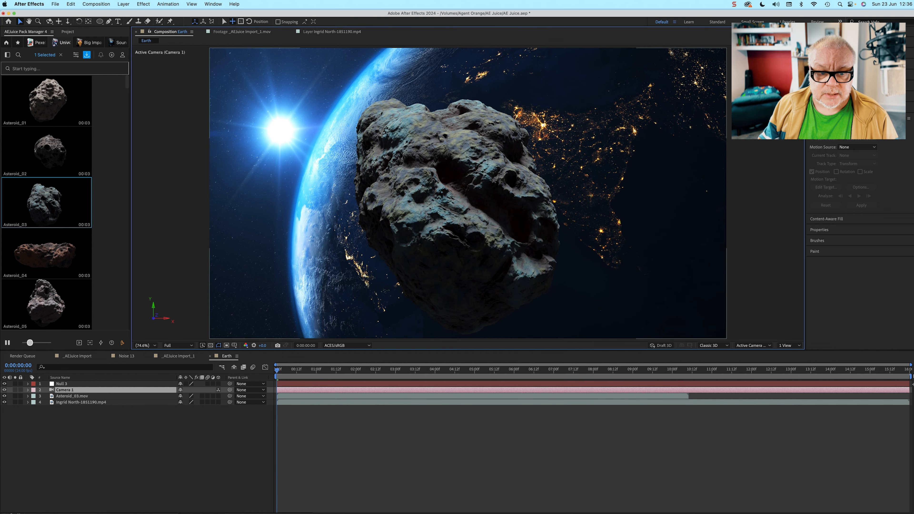
pyautogui.click(72, 396)
pyautogui.click(218, 397)
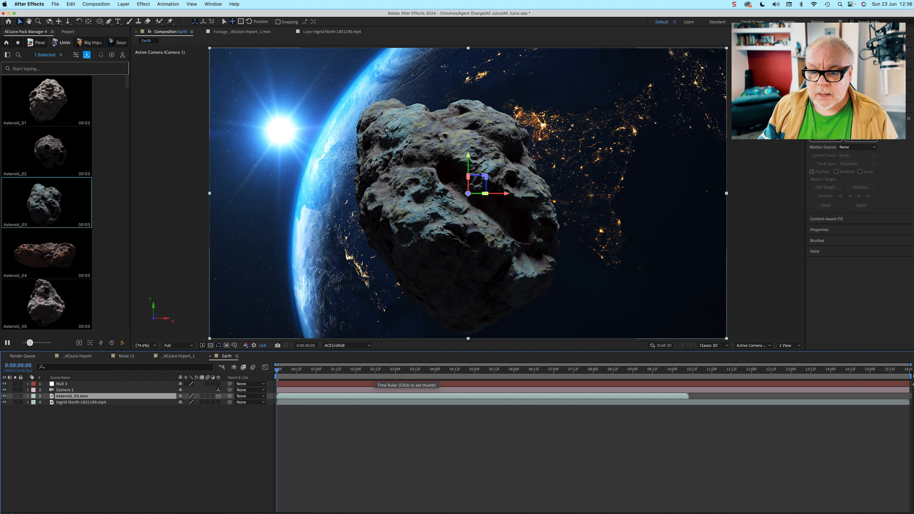
# - At 0:00:02:00, copy the null's tracked position keyframe and paste it onto Asteroid_03's position
pyautogui.moveTo(351, 369)
pyautogui.mouseDown()
pyautogui.moveTo(368, 369)
pyautogui.moveTo(356, 369)
pyautogui.mouseUp()
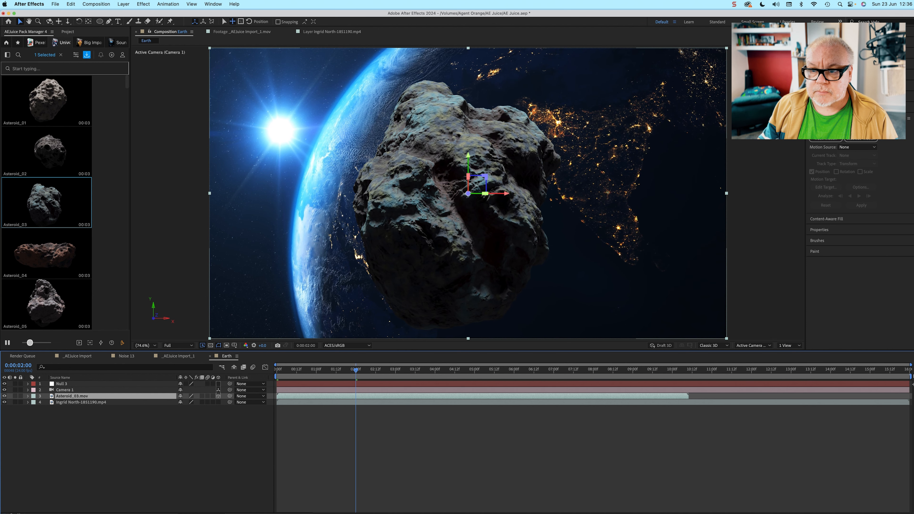
pyautogui.click(62, 384)
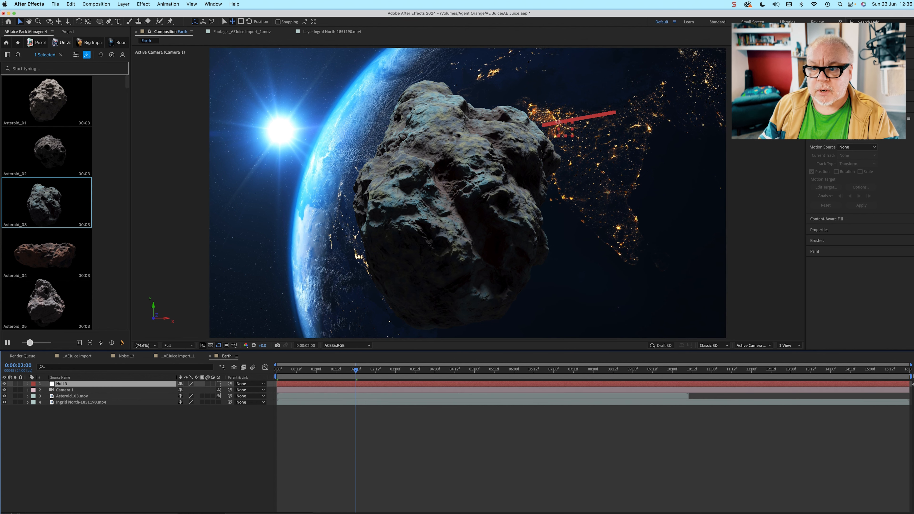
pyautogui.press('p')
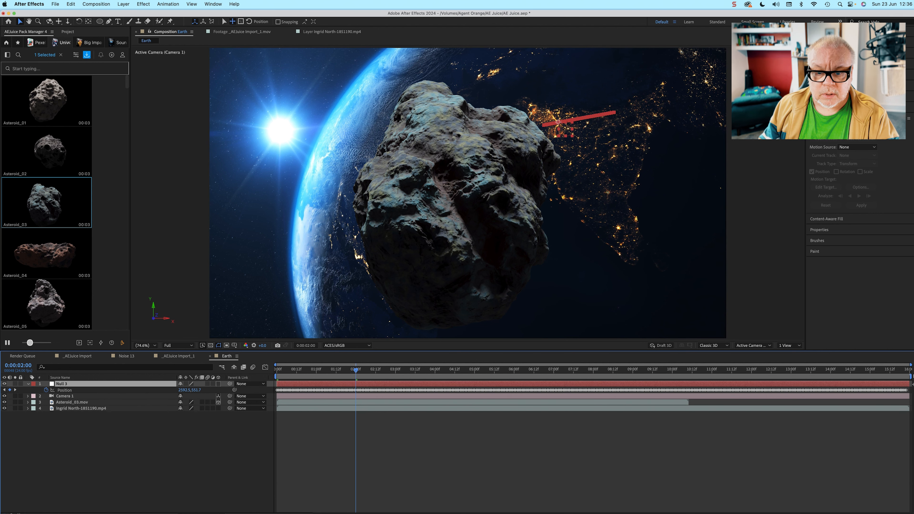
pyautogui.click(354, 390)
pyautogui.click(357, 391)
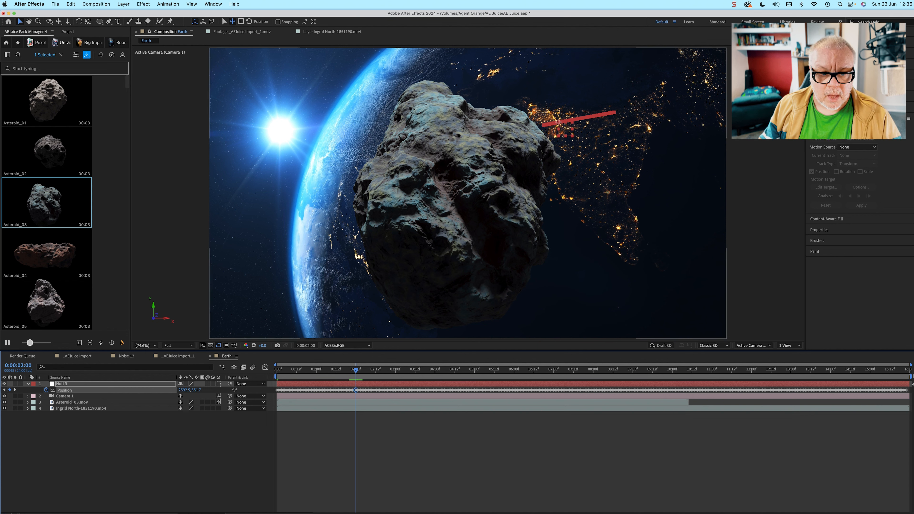
pyautogui.click(355, 403)
pyautogui.press('p')
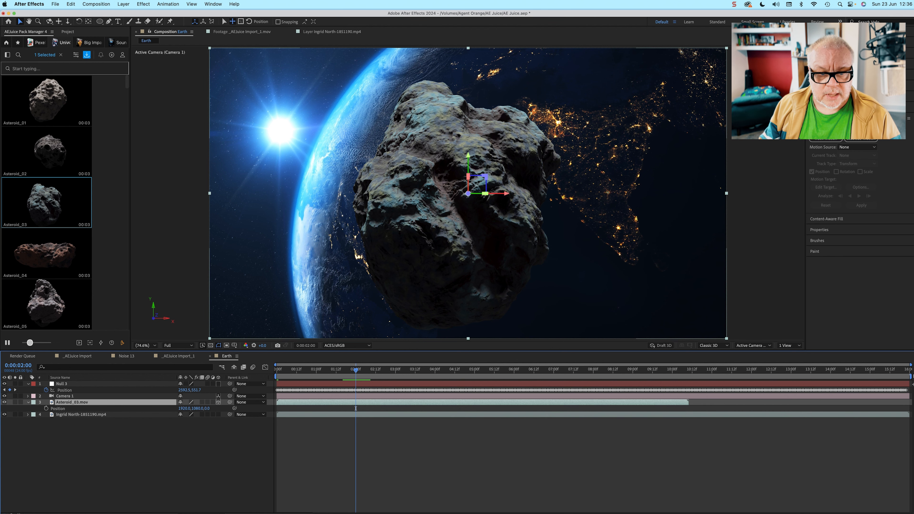
pyautogui.press('Return')
pyautogui.press('super+v')
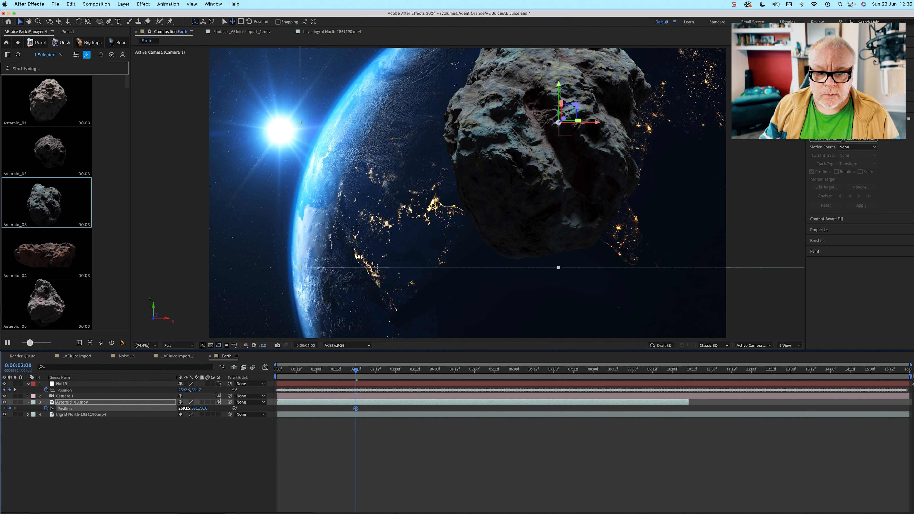
pyautogui.click(185, 409)
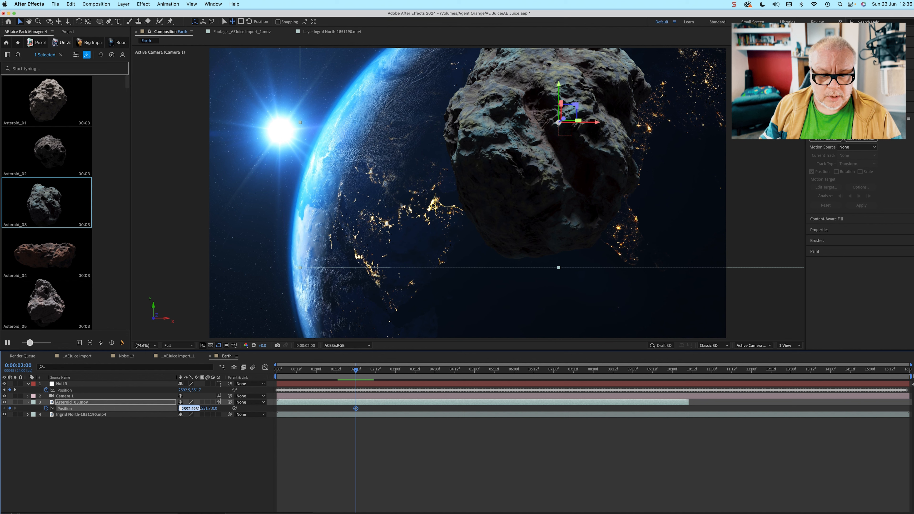
pyautogui.press('Return')
# - Set the asteroid's scale to 1% at 0:00:02:00 and keyframe it
pyautogui.press('s')
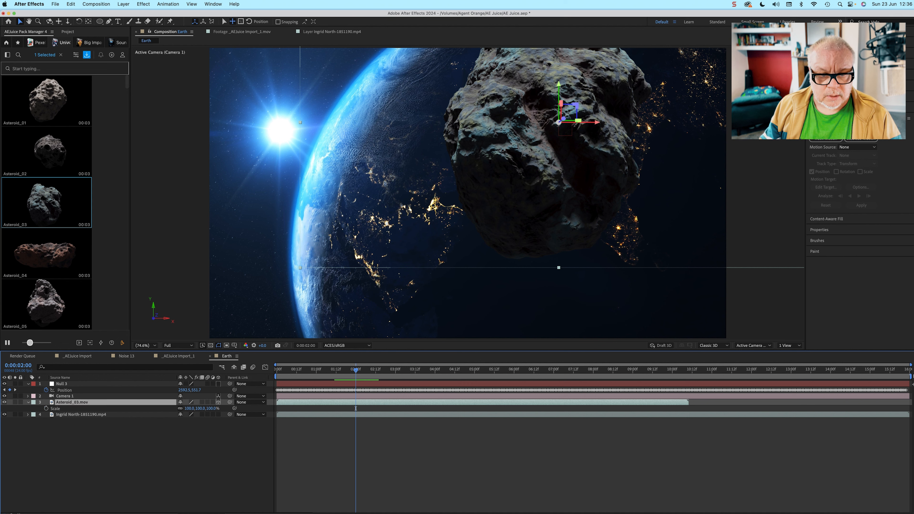
pyautogui.click(190, 409)
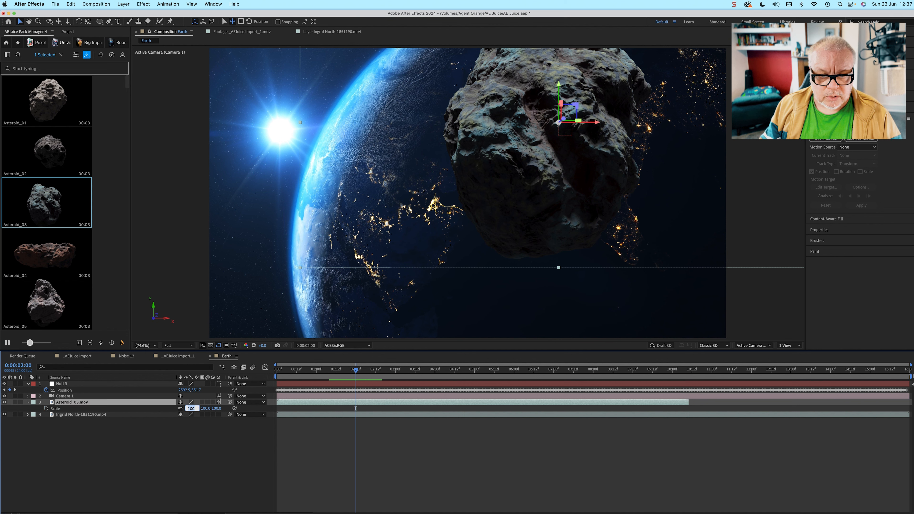
pyautogui.write('1')
pyautogui.press('Return')
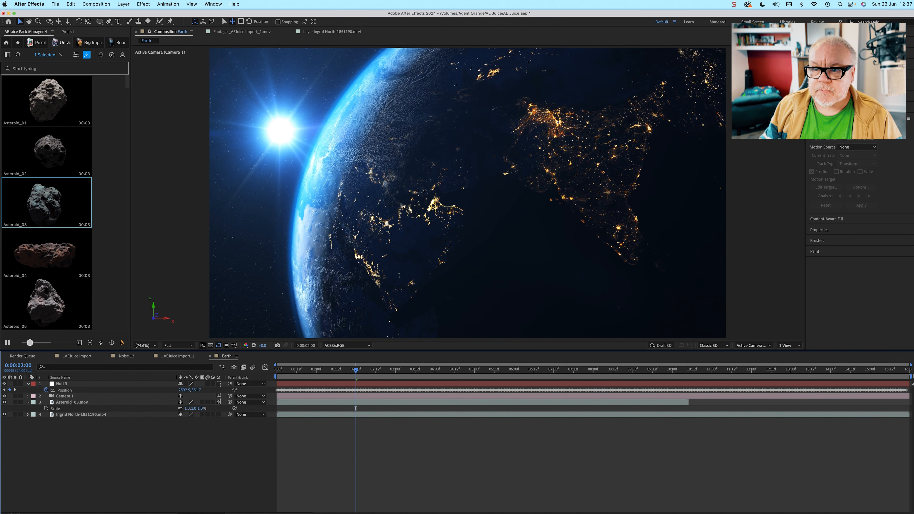
pyautogui.hotkey('alt', 'shift', 's')
# - At the first frame, set the asteroid's scale to 100% and move it horizontally out of view beyond the sun side of the frame
pyautogui.moveTo(355, 370); pyautogui.dragTo(276, 370)
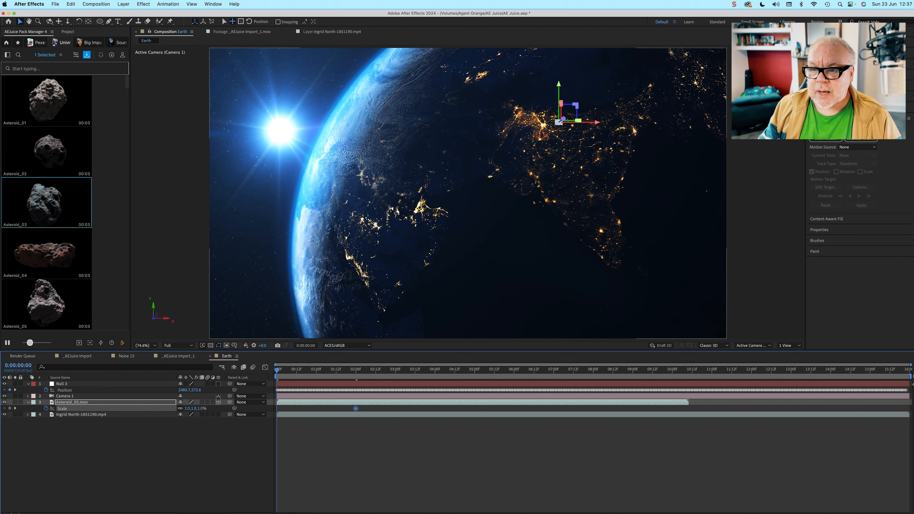
pyautogui.moveTo(563, 118); pyautogui.dragTo(575, 109)
pyautogui.moveTo(617, 76); pyautogui.dragTo(209, 124)
pyautogui.click(187, 408)
pyautogui.write('100')
pyautogui.press('Return')
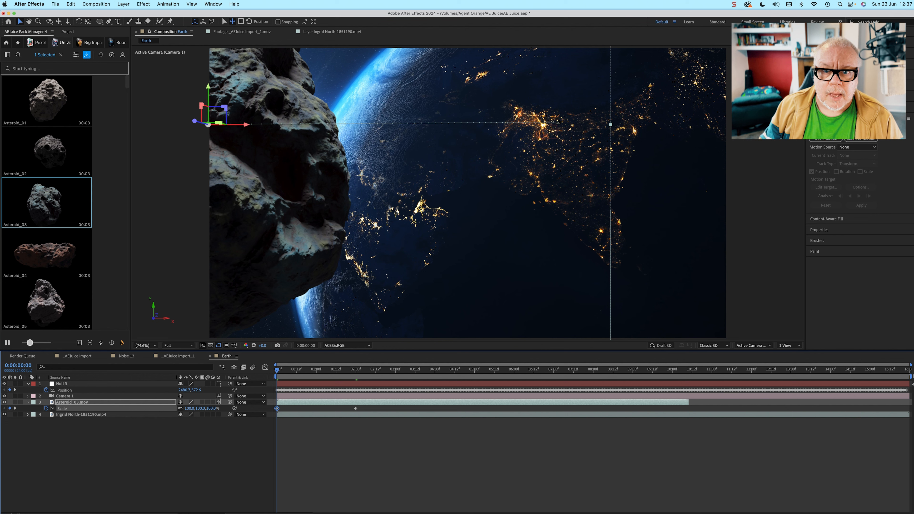
pyautogui.moveTo(246, 125); pyautogui.dragTo(132, 124)
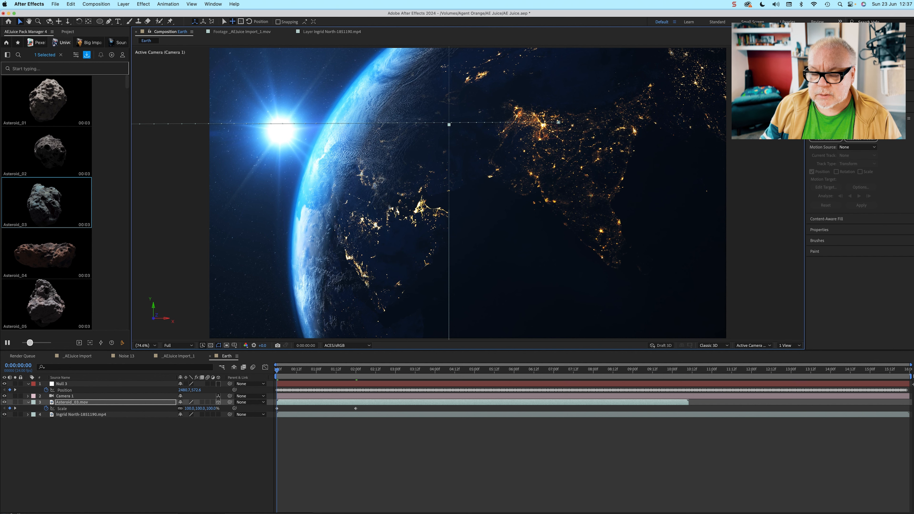
# - Keyframe the asteroid's scale to 0% at 0:00:02:02, just after its 1% keyframe
pyautogui.press('space')
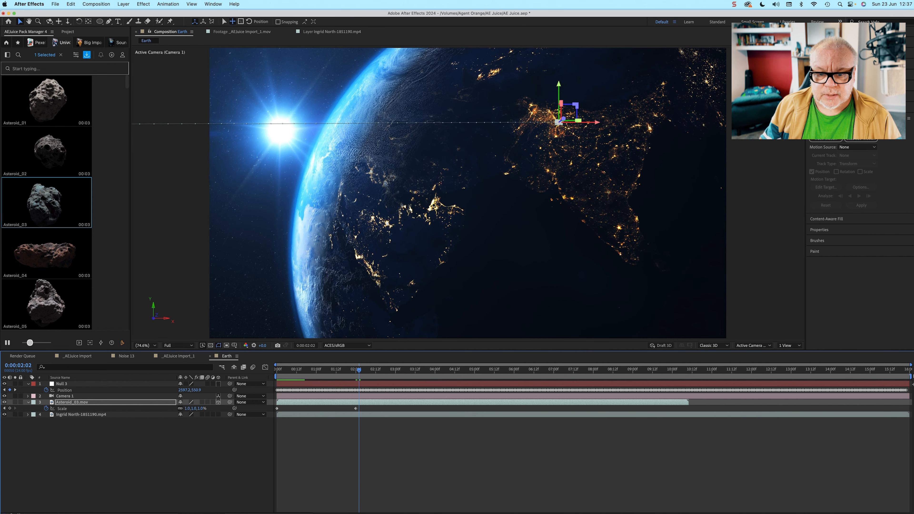
pyautogui.moveTo(187, 408); pyautogui.dragTo(181, 408)
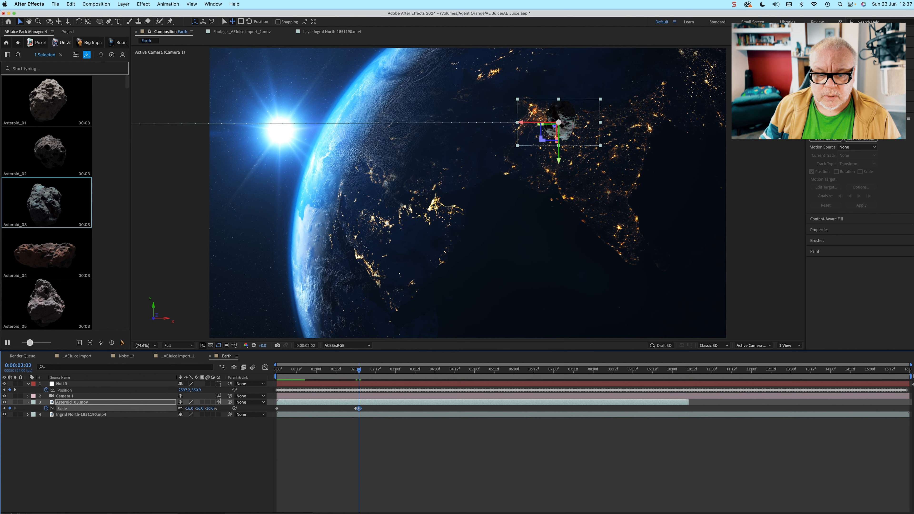
pyautogui.click(189, 409)
pyautogui.write('0')
pyautogui.click(201, 450)
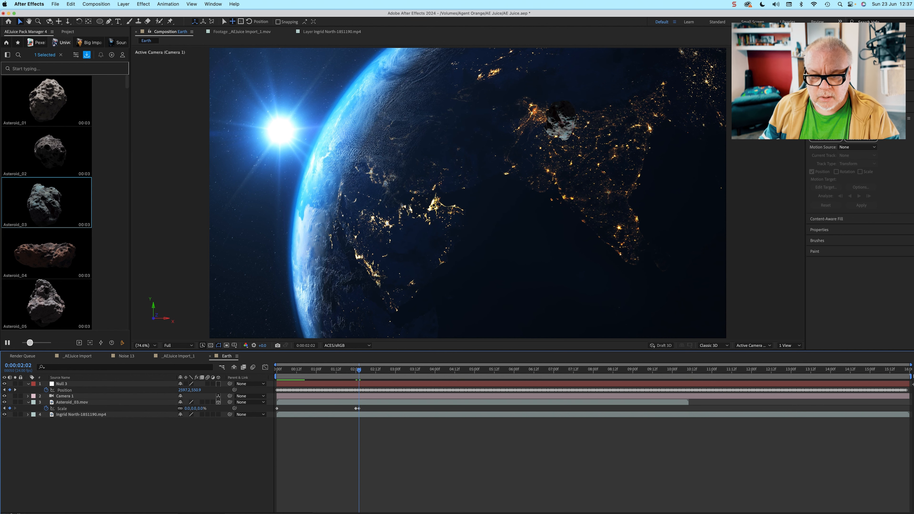
# - Preview the asteroid's animation, including a playback from the start of the composition
pyautogui.press('pageup')
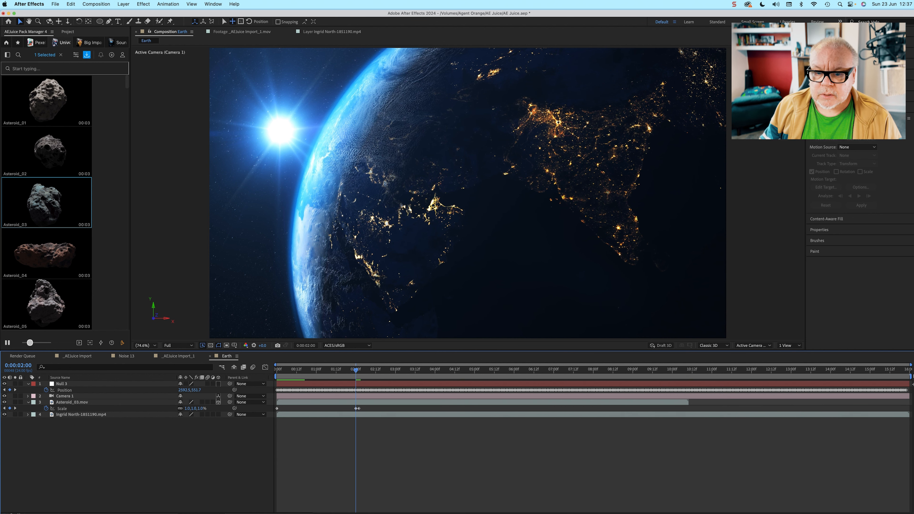
pyautogui.press('space')
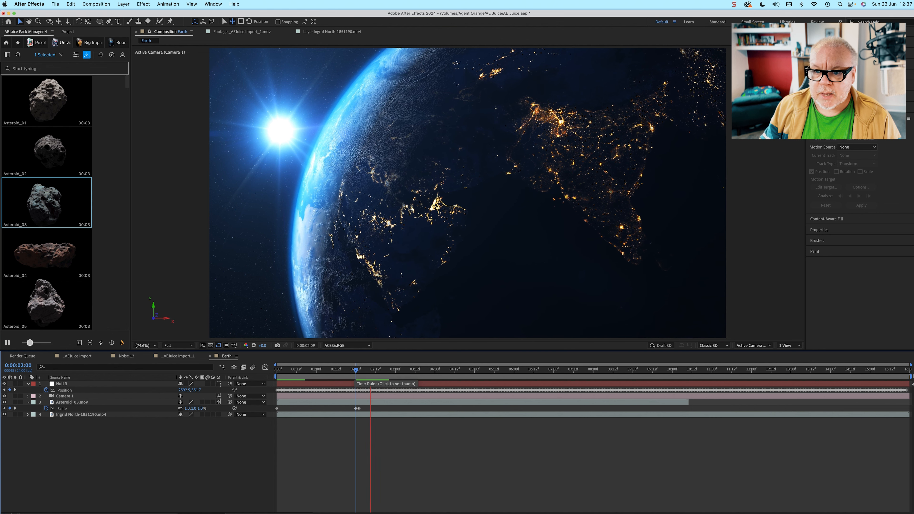
pyautogui.press('Home')
pyautogui.press('space')
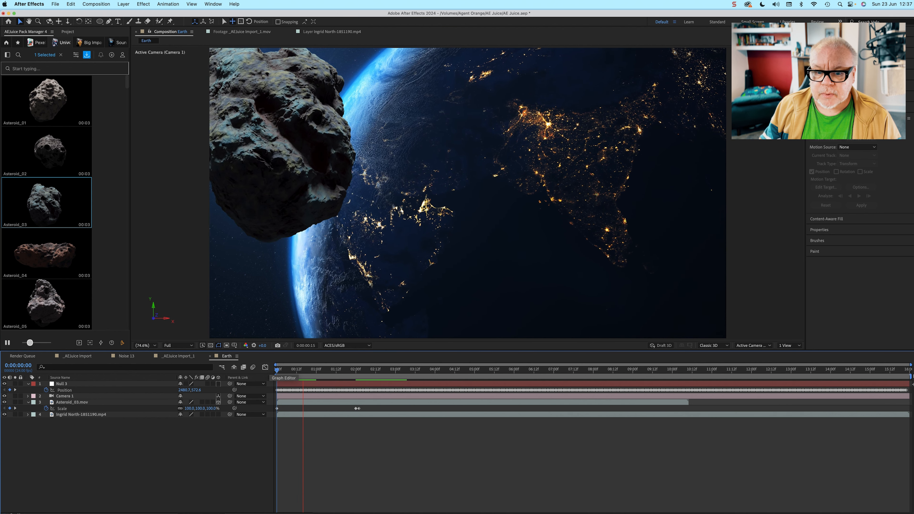
pyautogui.press('space')
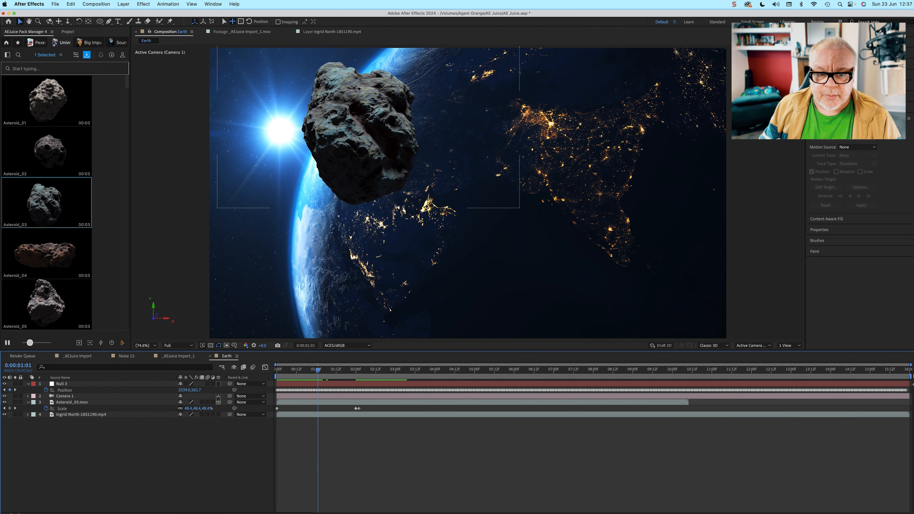
# - Turn on motion blur for the asteroid layer, check it in the viewer, and switch composition-wide motion blur back off
pyautogui.click(208, 402)
pyautogui.click(252, 367)
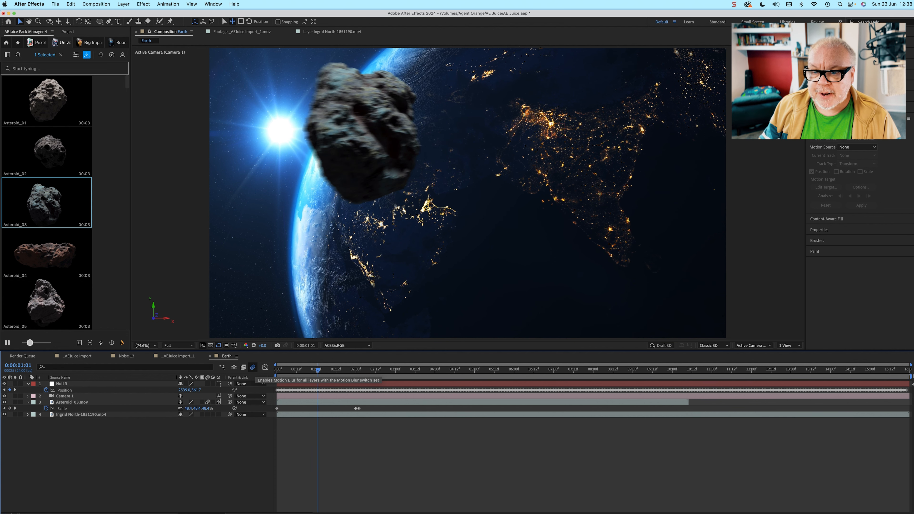
pyautogui.click(252, 367)
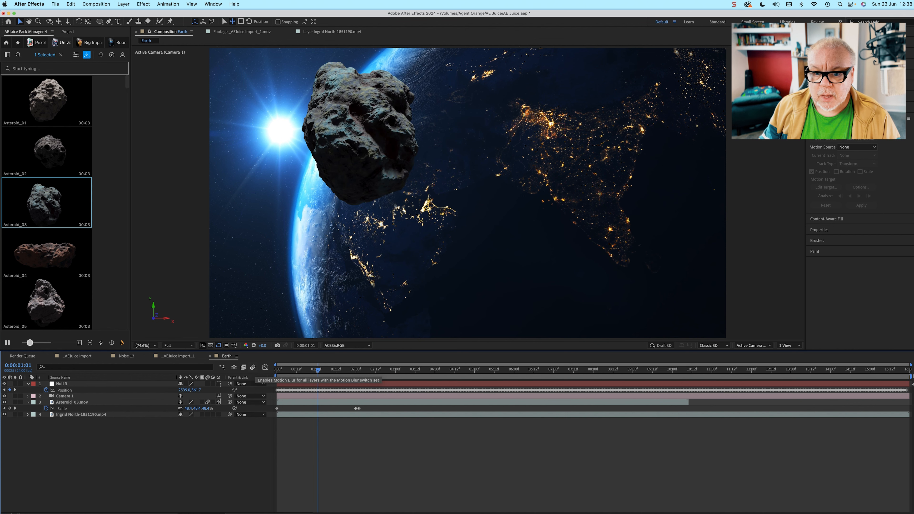
pyautogui.press('space')
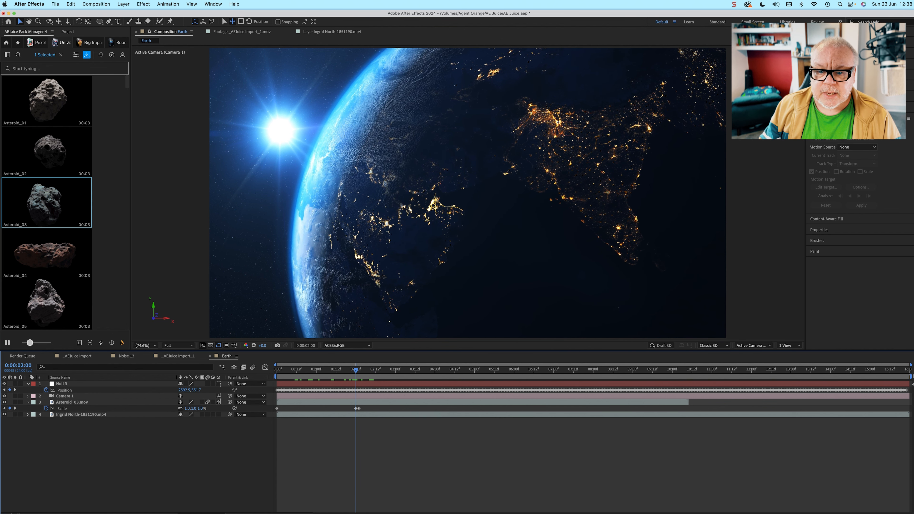
# - Enable time remapping on the asteroid layer, move its end keyframe to about 0:00:02:02, and collapse the layer's properties
pyautogui.click(72, 402)
pyautogui.click(123, 4)
pyautogui.moveTo(123, 102)
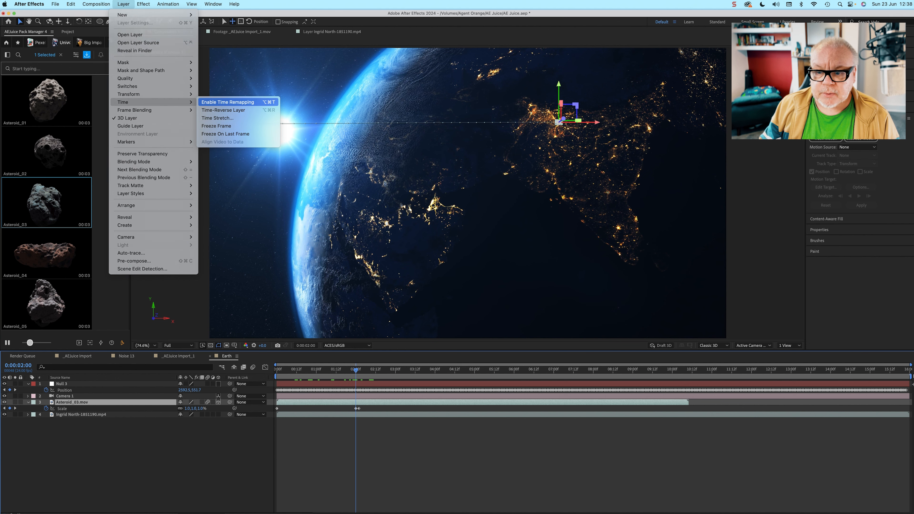
pyautogui.click(227, 101)
pyautogui.moveTo(688, 408); pyautogui.dragTo(358, 409)
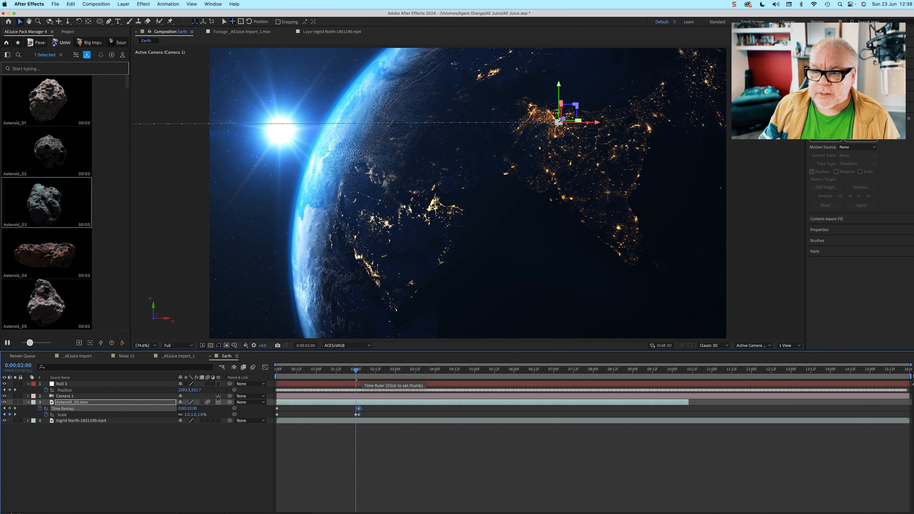
pyautogui.click(344, 370)
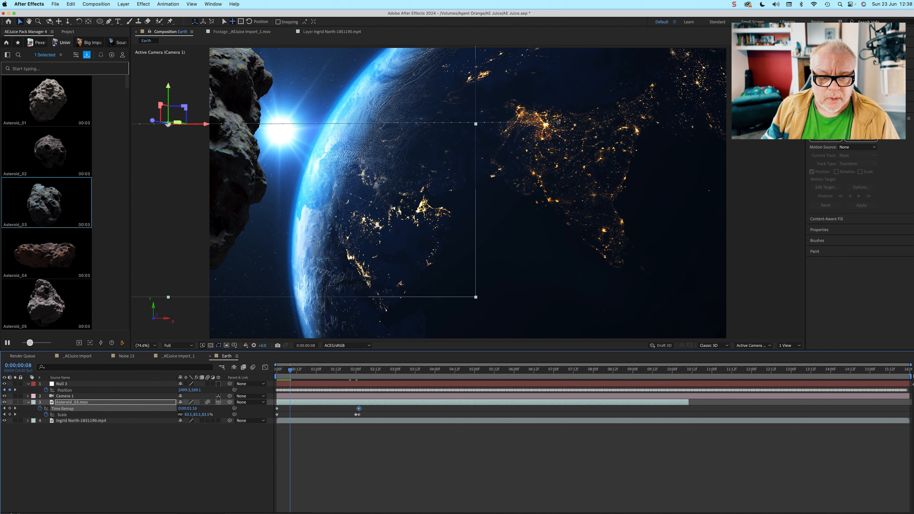
pyautogui.press('u')
pyautogui.press('super+shift+a')
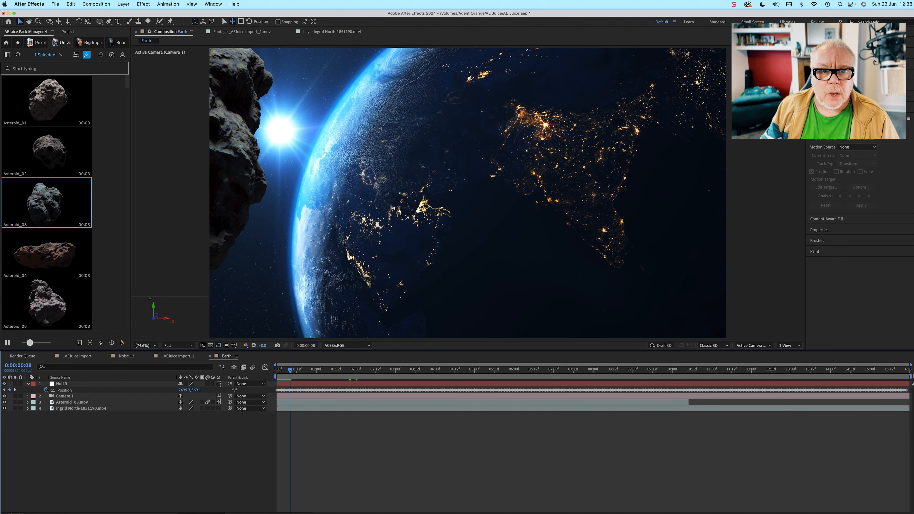
# - Search the Big Impact pack for "top" and add the Shockwave_07_Top element to the Earth composition
pyautogui.click(89, 43)
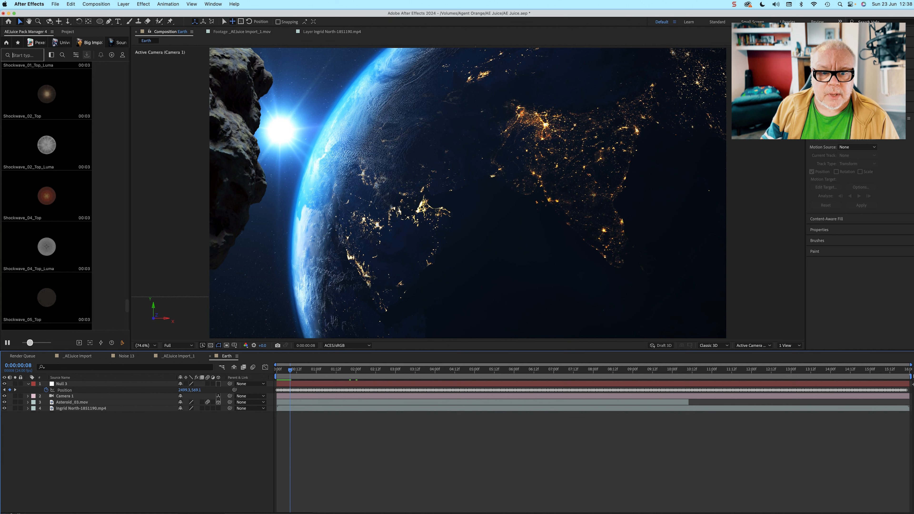
pyautogui.scroll(-10, 47, 196)
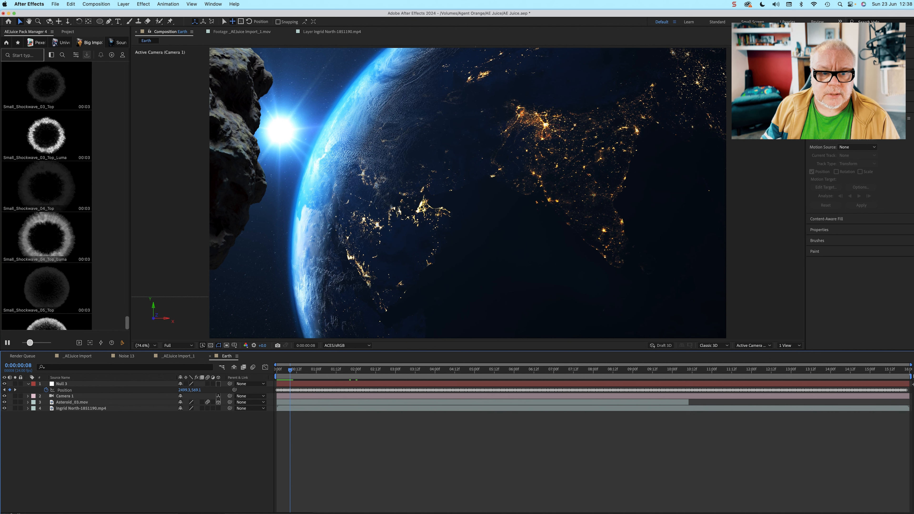
pyautogui.scroll(5, 47, 196)
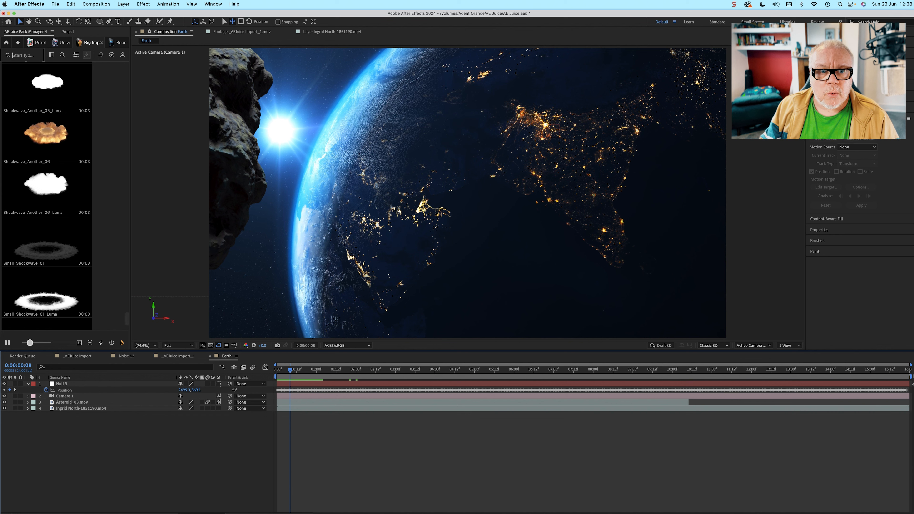
pyautogui.write('top')
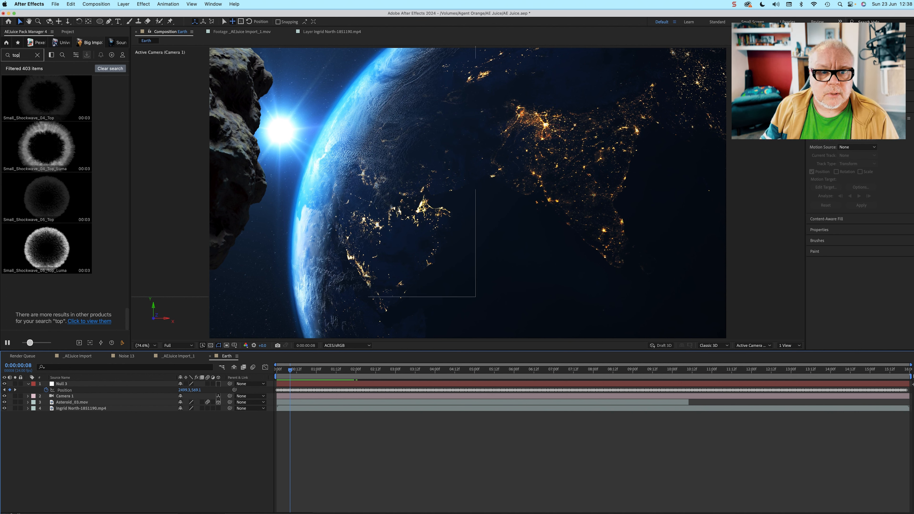
pyautogui.scroll(10, 47, 202)
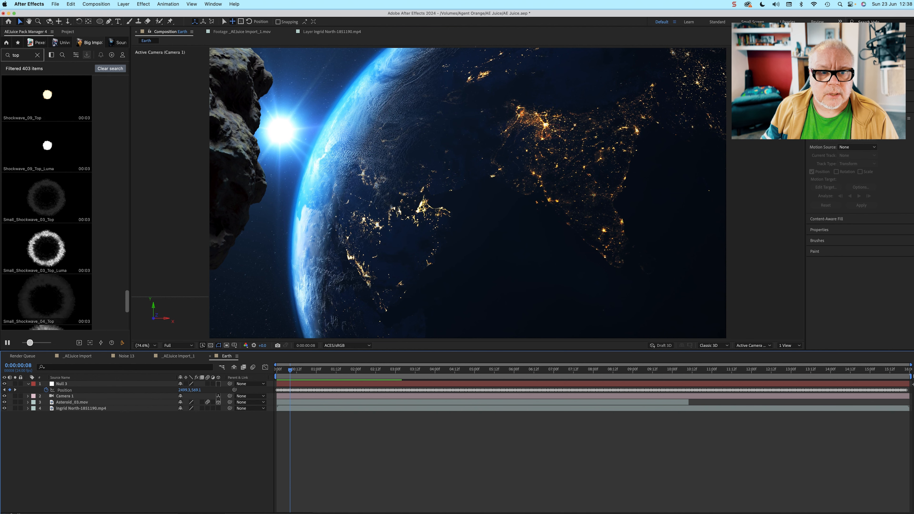
pyautogui.scroll(3, 47, 151)
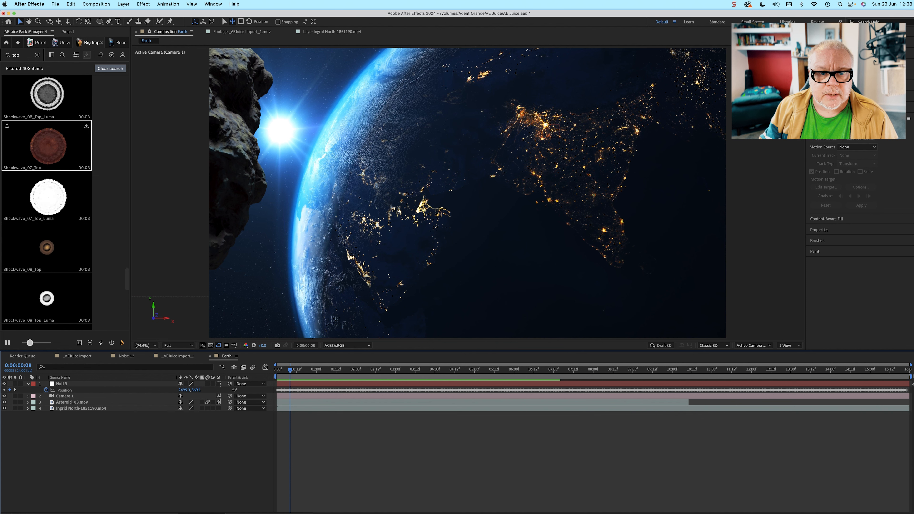
pyautogui.click(47, 147)
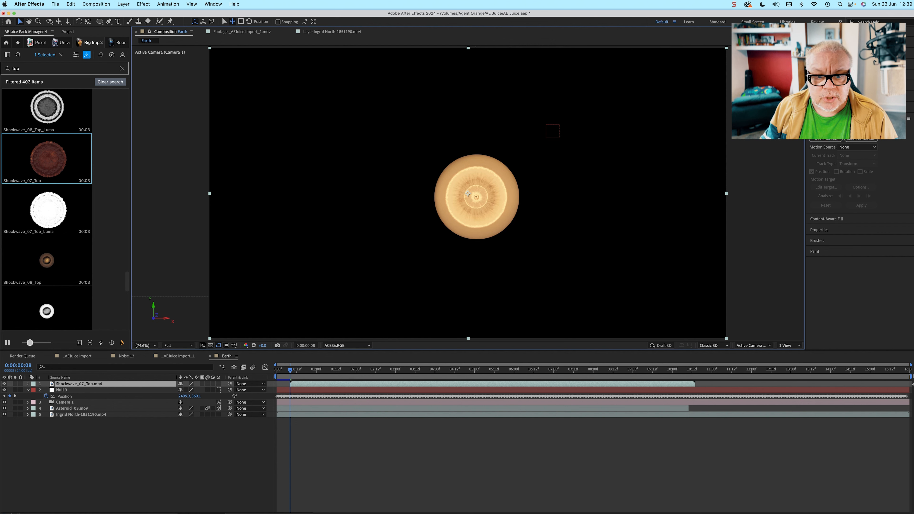
# - Set the shockwave layer's blending mode to Add and its scale to 10%
pyautogui.press('F4')
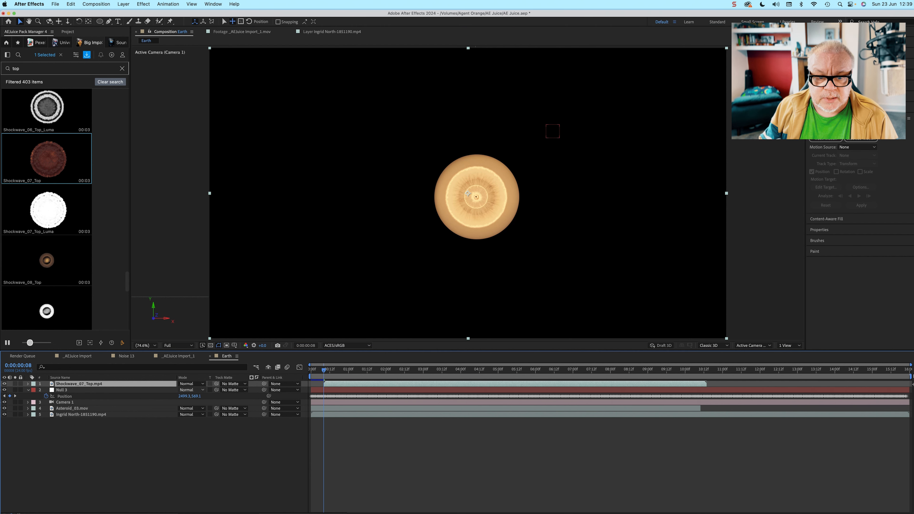
pyautogui.click(190, 384)
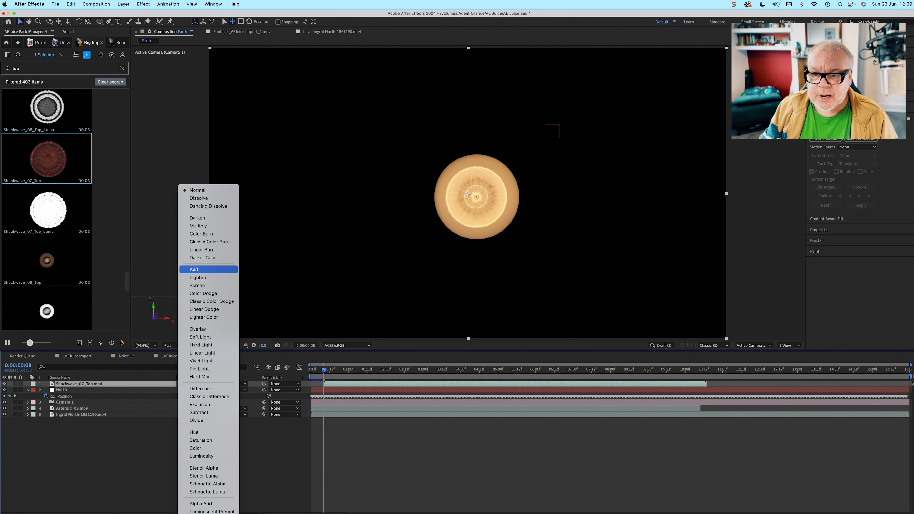
pyautogui.click(194, 269)
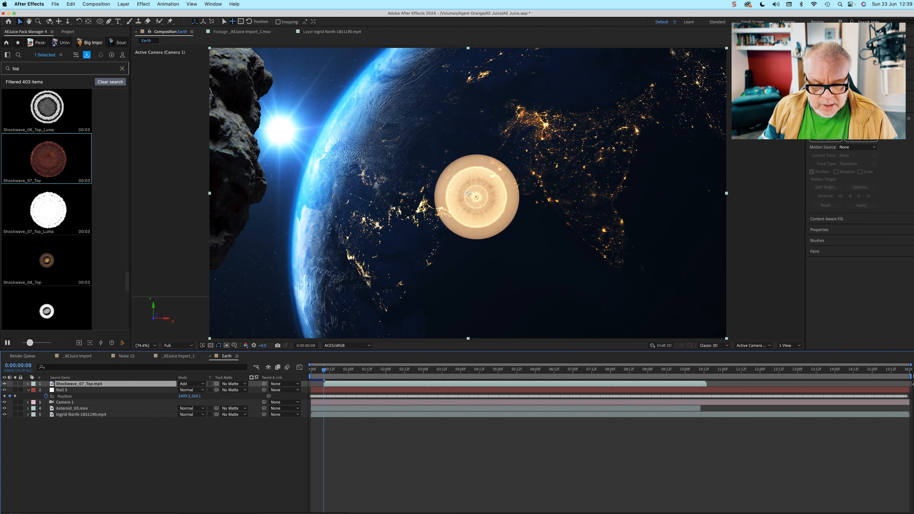
pyautogui.press('s')
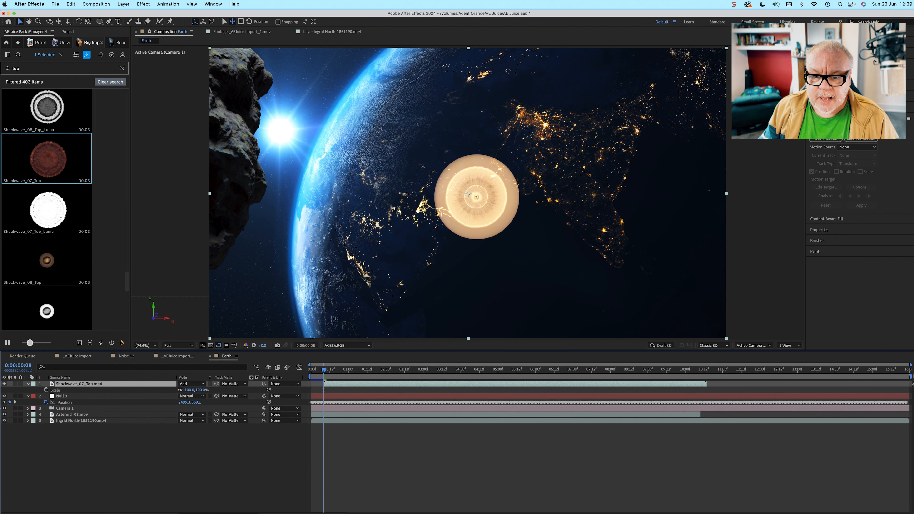
pyautogui.click(191, 391)
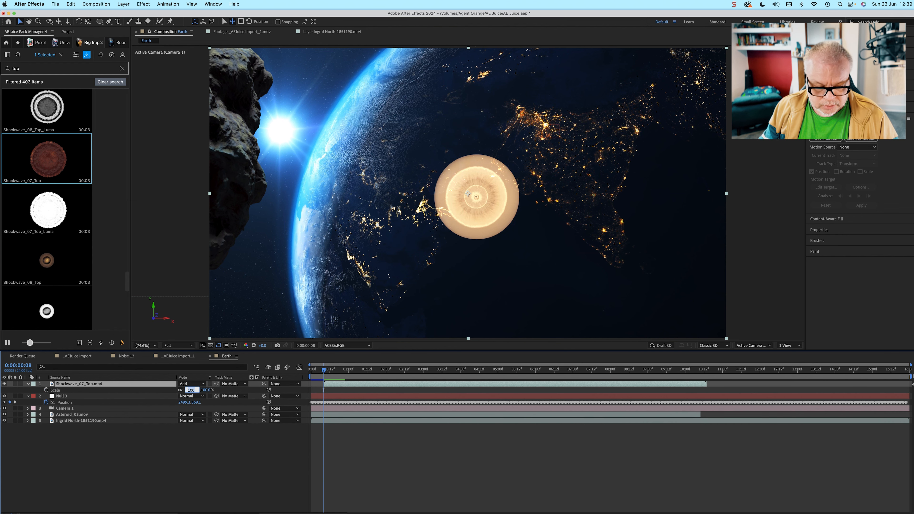
pyautogui.write('10')
pyautogui.click(324, 390)
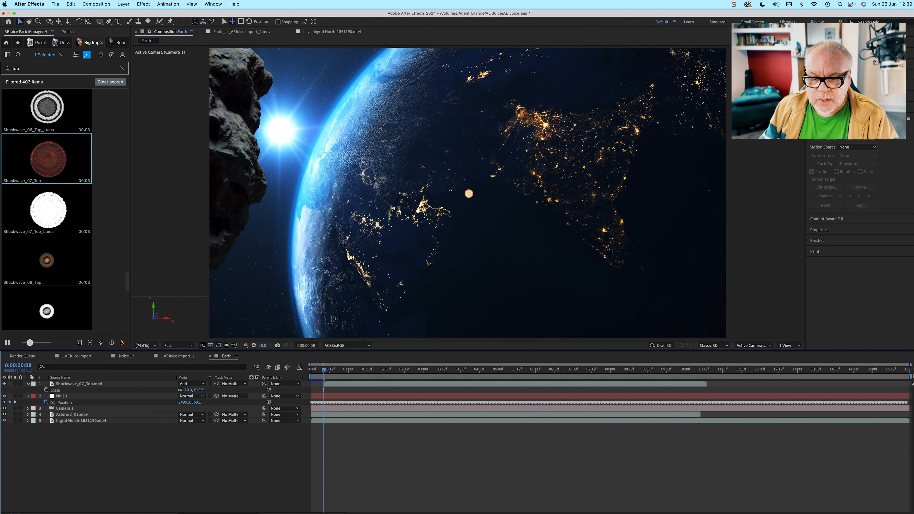
# - Using the asteroid's keyframes as a guide, shift the shockwave layer in time so it starts at 0:00:02:00
pyautogui.press('u')
pyautogui.press('u')
pyautogui.click(384, 370)
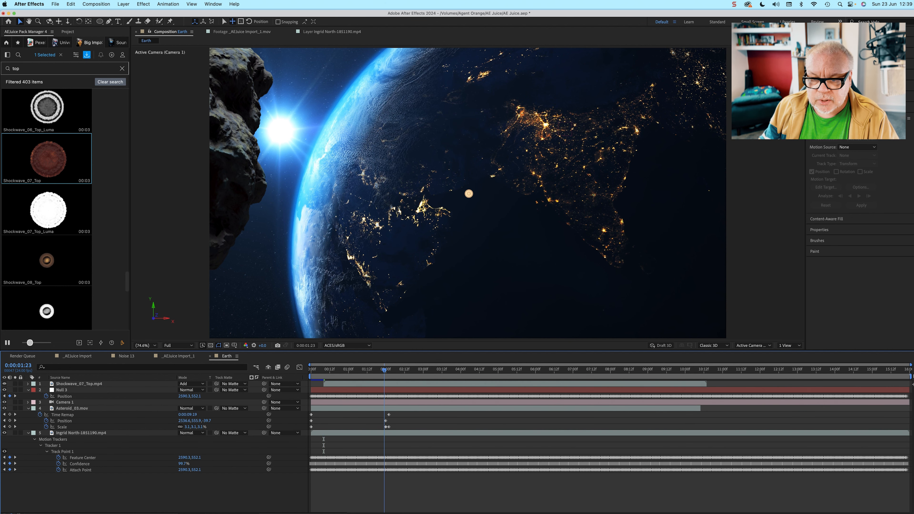
pyautogui.press('pagedown')
pyautogui.press('pagedown')
pyautogui.press('pagedown')
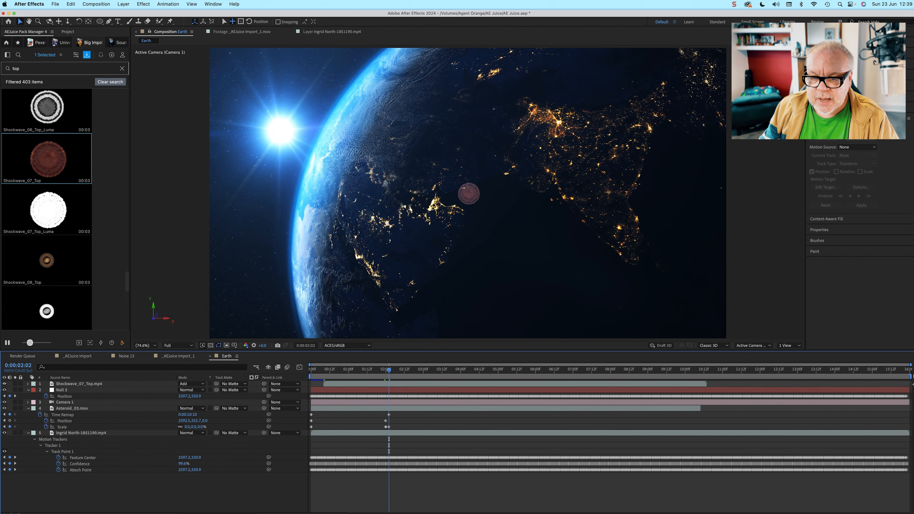
pyautogui.press('pageup')
pyautogui.press('pageup')
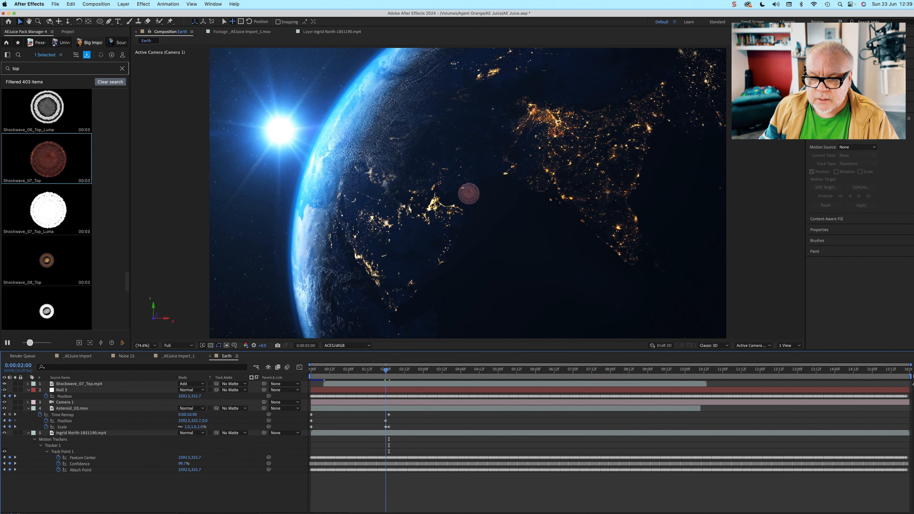
pyautogui.moveTo(390, 383); pyautogui.dragTo(453, 384)
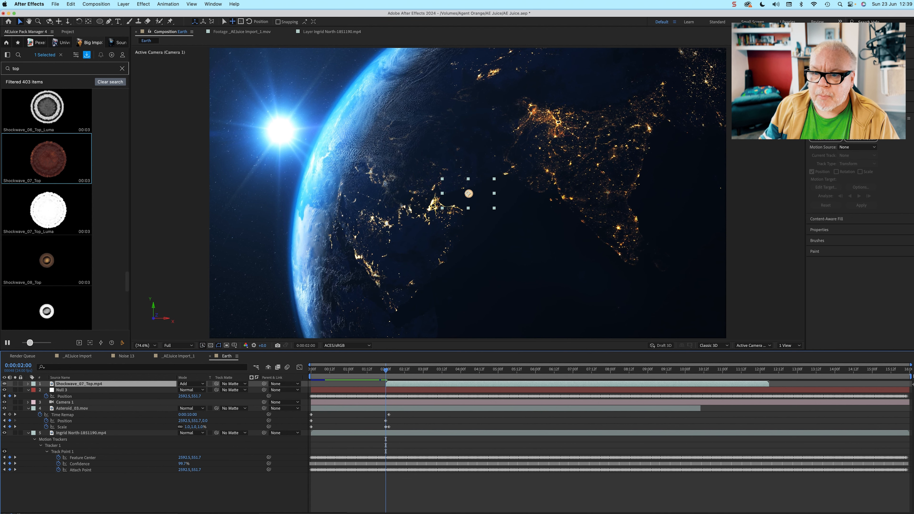
# - Position the shockwave over the bright city cluster where the asteroid lands, parent it to Null 3, and preview the tracking
pyautogui.moveTo(468, 193); pyautogui.dragTo(558, 122)
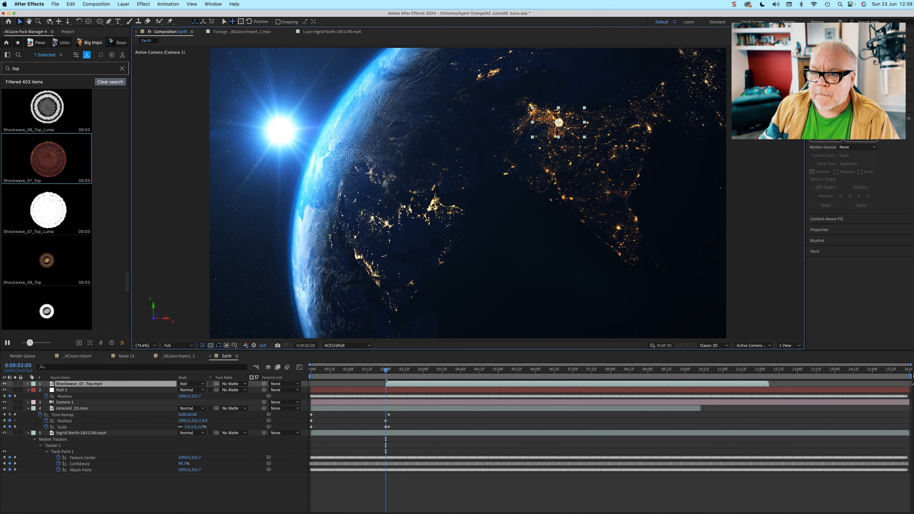
pyautogui.press('Return')
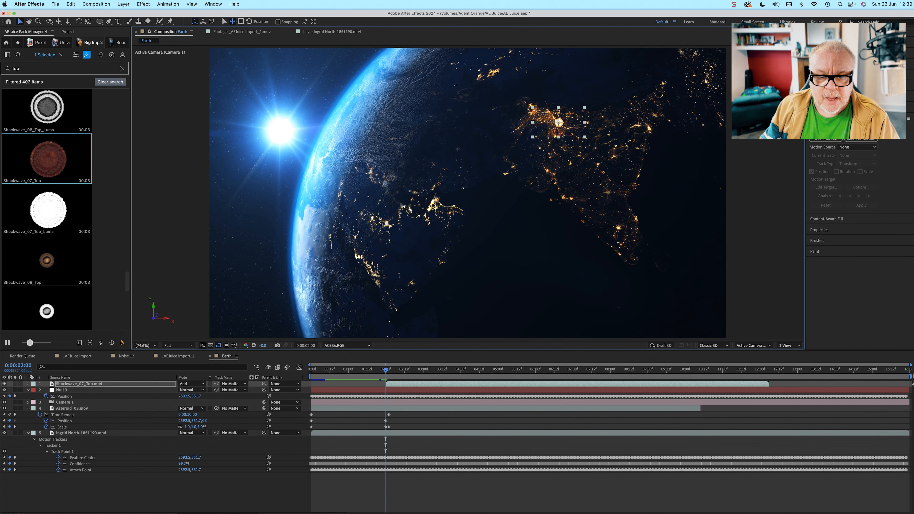
pyautogui.moveTo(263, 383); pyautogui.dragTo(63, 390)
pyautogui.press('space')
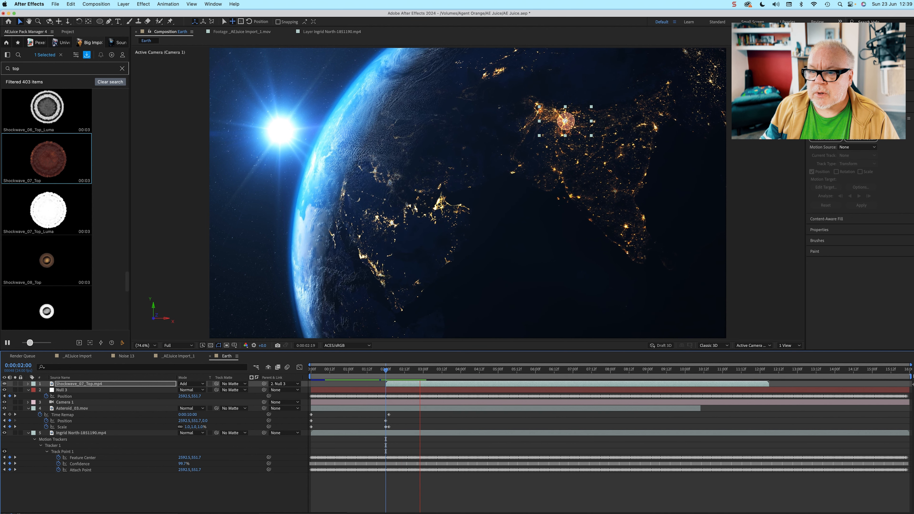
pyautogui.press('space')
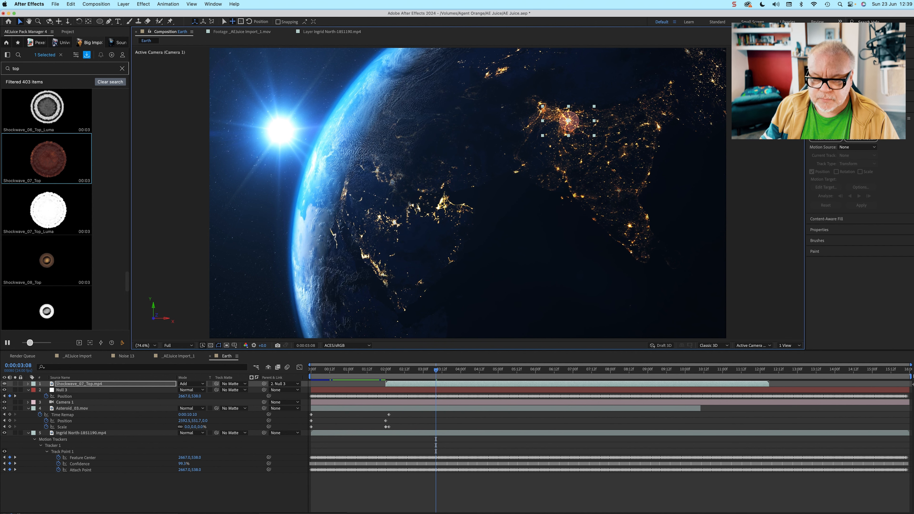
# - Keyframe the shockwave layer's scale at 0% at 0:00:02:00
pyautogui.press('s')
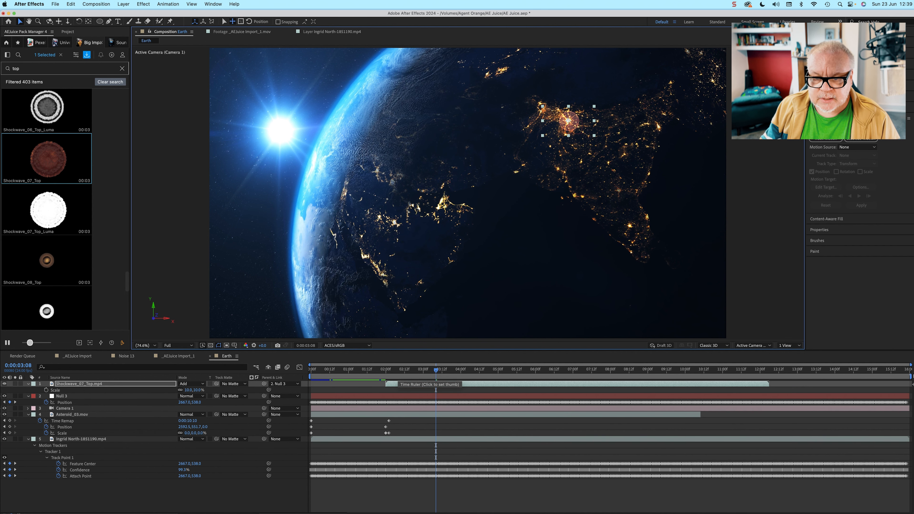
pyautogui.click(400, 371)
pyautogui.press('pageup')
pyautogui.press('pageup')
pyautogui.press('pageup')
pyautogui.press('pageup')
pyautogui.press('pageup')
pyautogui.press('pageup')
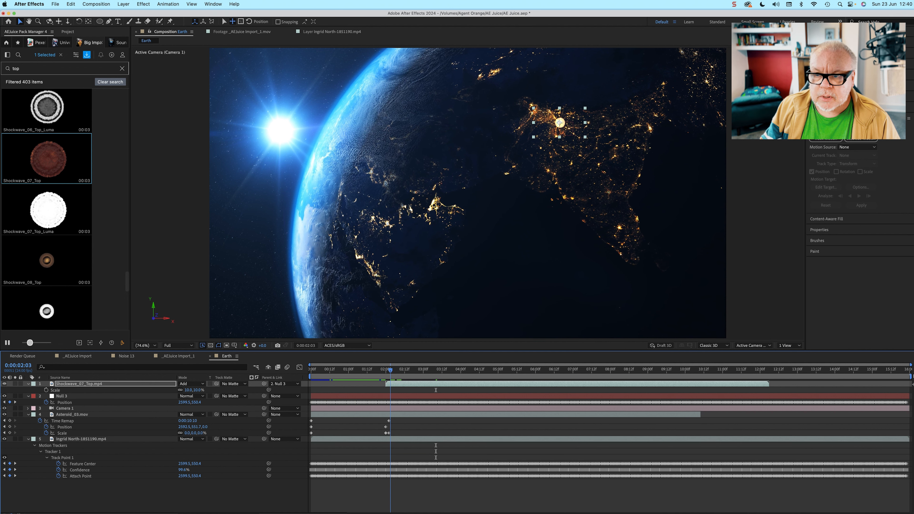
pyautogui.press('pagedown')
pyautogui.press('pageup')
pyautogui.press('pageup')
pyautogui.press('pageup')
pyautogui.press('pageup')
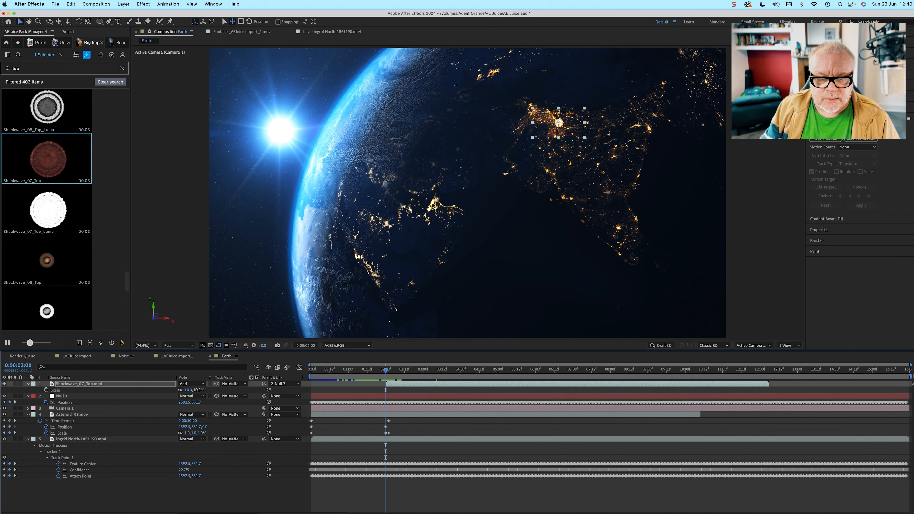
pyautogui.click(188, 390)
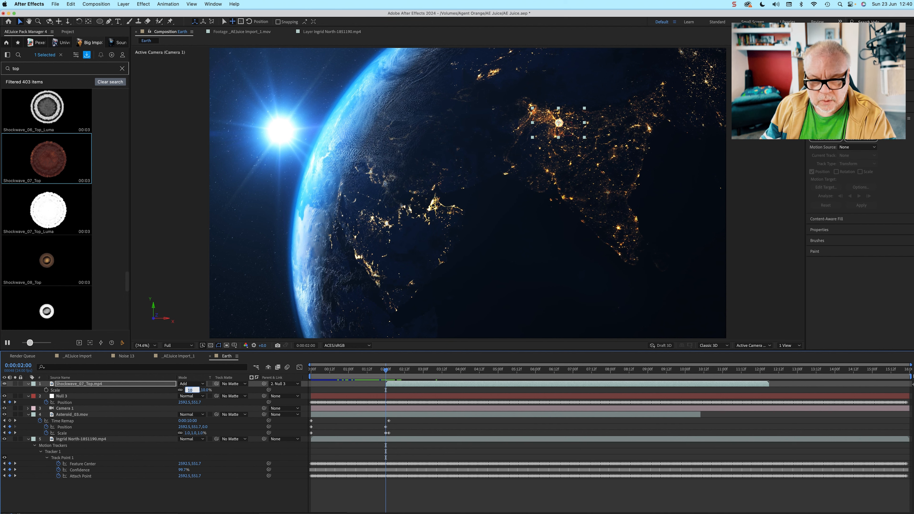
pyautogui.press('Return')
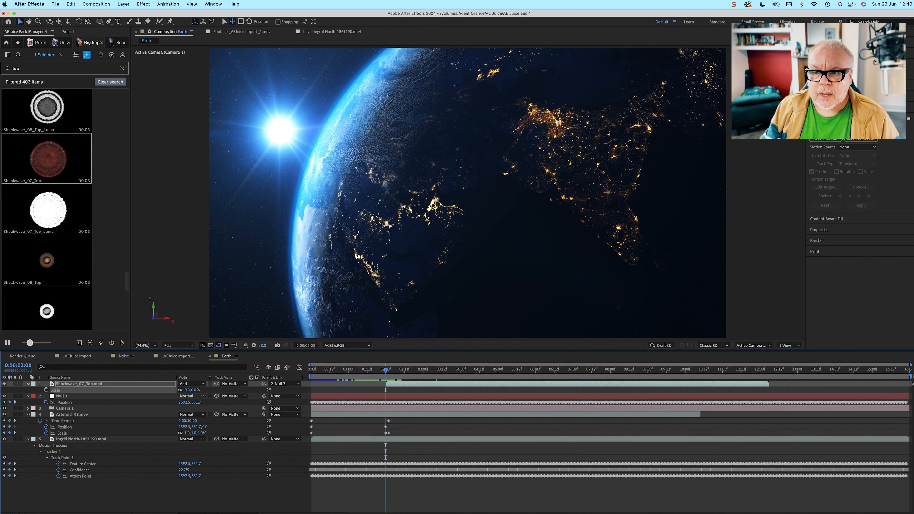
# - Keyframe the shockwave layer's scale at 15% at 0:00:02:10
pyautogui.press('space')
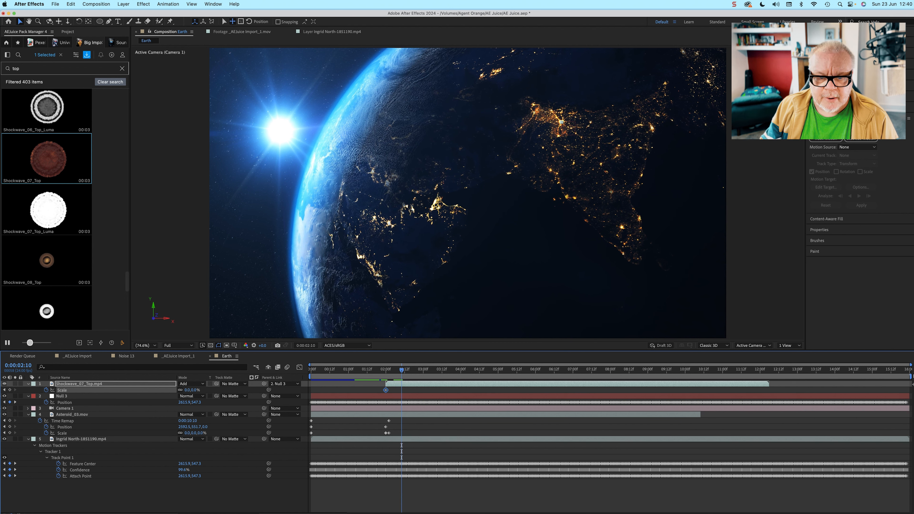
pyautogui.click(188, 390)
pyautogui.write('1')
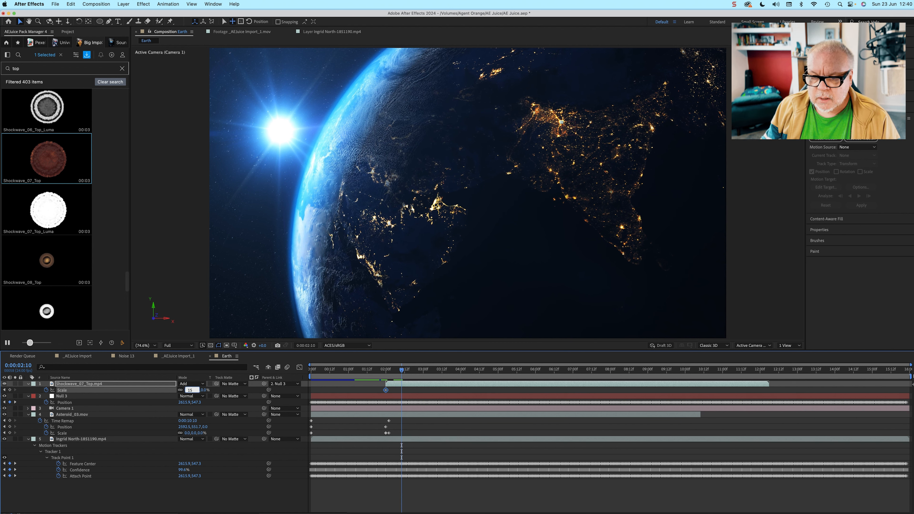
pyautogui.write('5')
pyautogui.press('Return')
# - Preview the shockwave's growth from about 0:00:02:01
pyautogui.click(387, 371)
pyautogui.press('space')
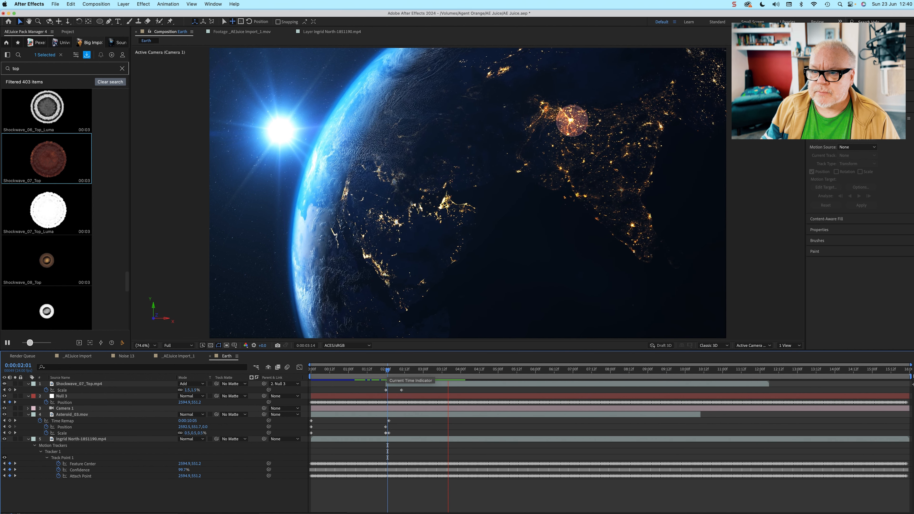
pyautogui.press('space')
pyautogui.press('space')
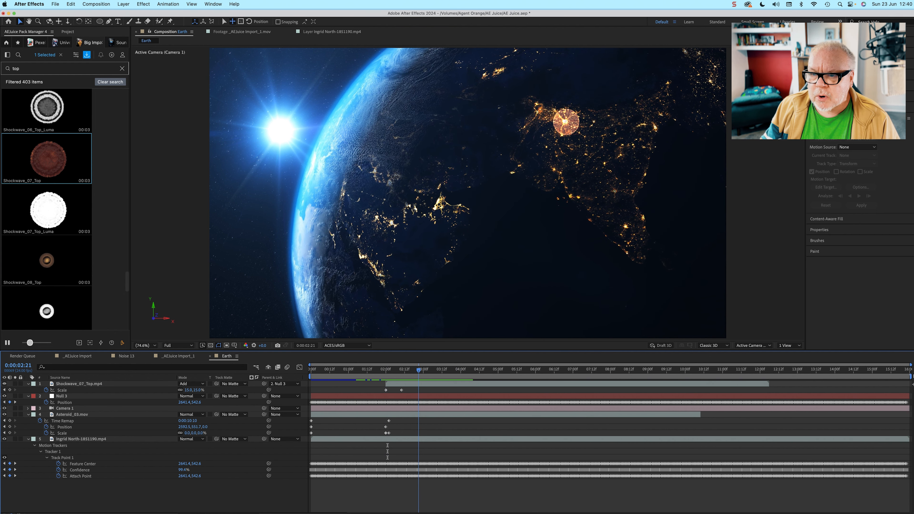
# - Find the Colorama effect and apply it to the Shockwave_07_Top layer
pyautogui.click(566, 122)
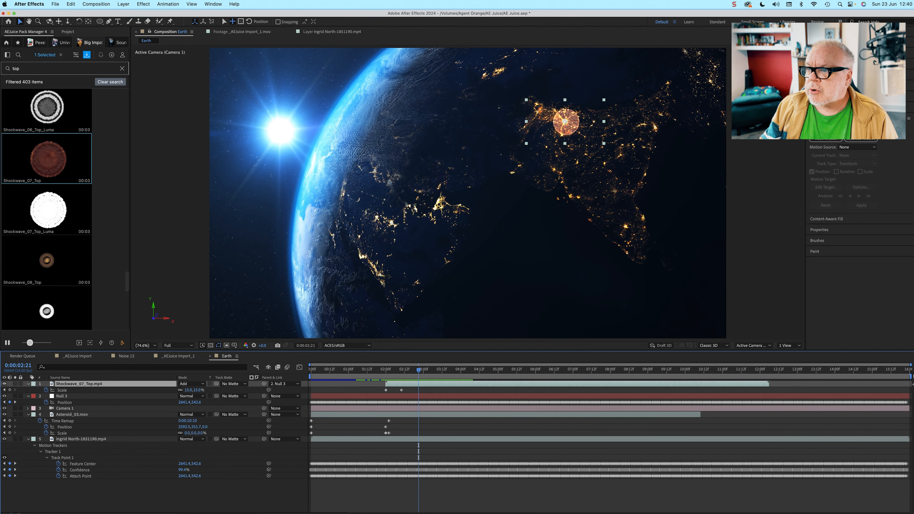
pyautogui.click(823, 64)
pyautogui.click(842, 74)
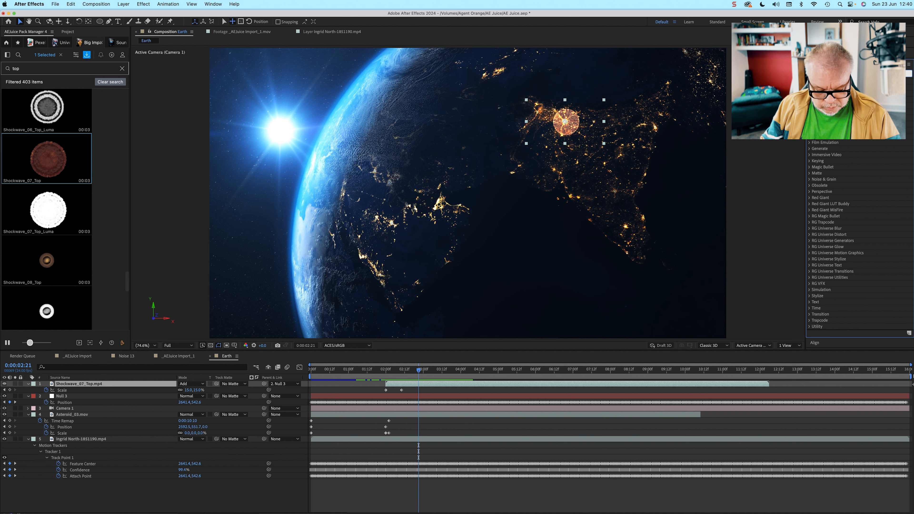
pyautogui.write('color')
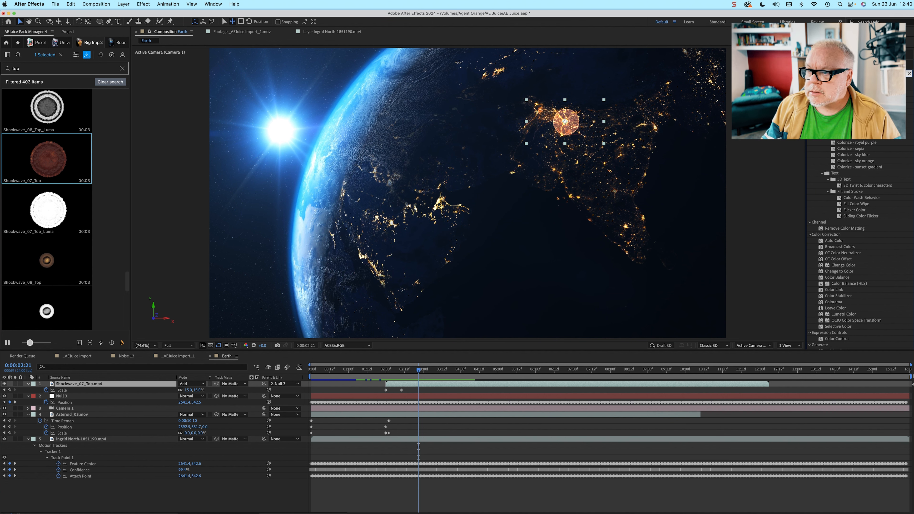
pyautogui.write('a')
pyautogui.moveTo(831, 87); pyautogui.dragTo(465, 384)
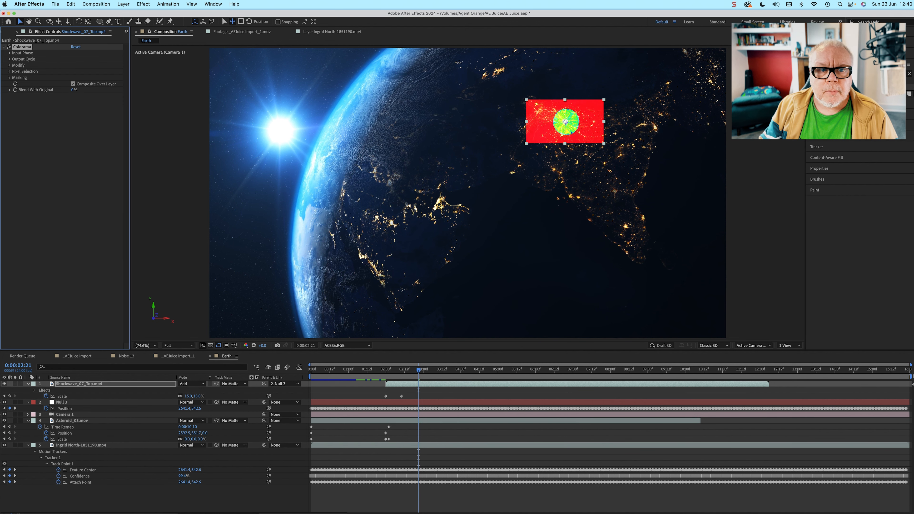
# - Apply the Fire preset palette to Colorama's output cycle and reposition a color stop on its wheel
pyautogui.click(9, 59)
pyautogui.click(96, 65)
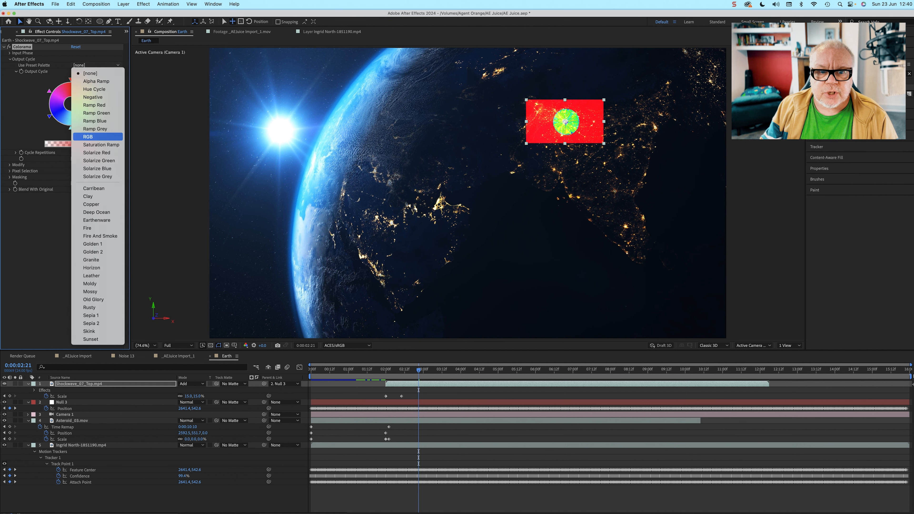
pyautogui.click(95, 227)
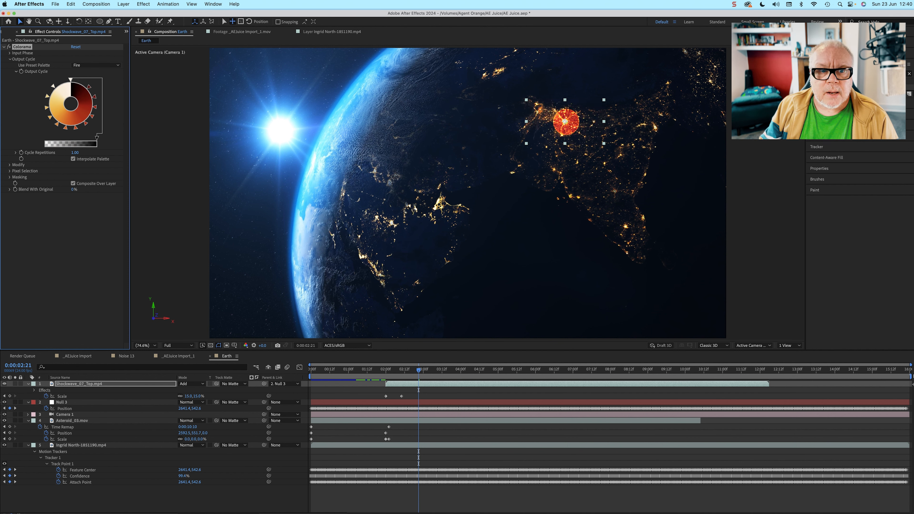
pyautogui.moveTo(54, 86); pyautogui.dragTo(95, 100)
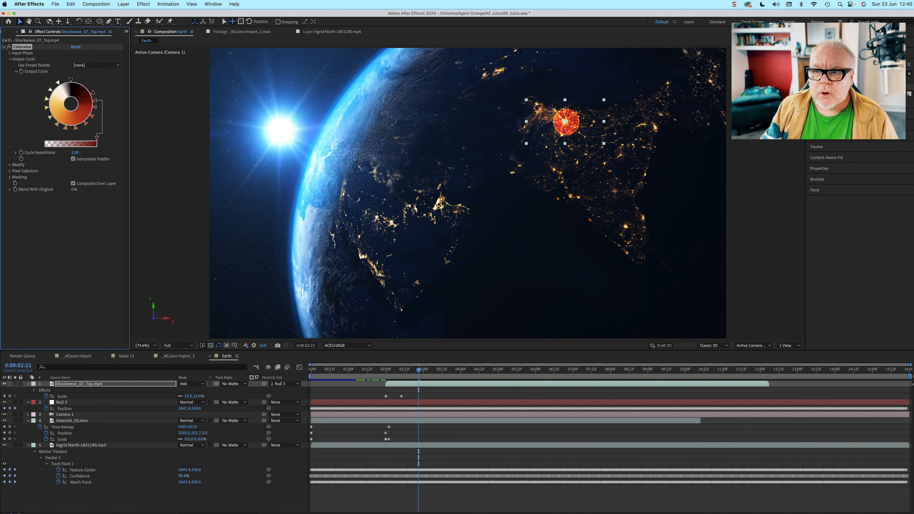
# - Preview the recolored shockwave from about 0:00:02:03 and scrub on to 0:00:05:06
pyautogui.click(391, 369)
pyautogui.press('space')
pyautogui.press('space')
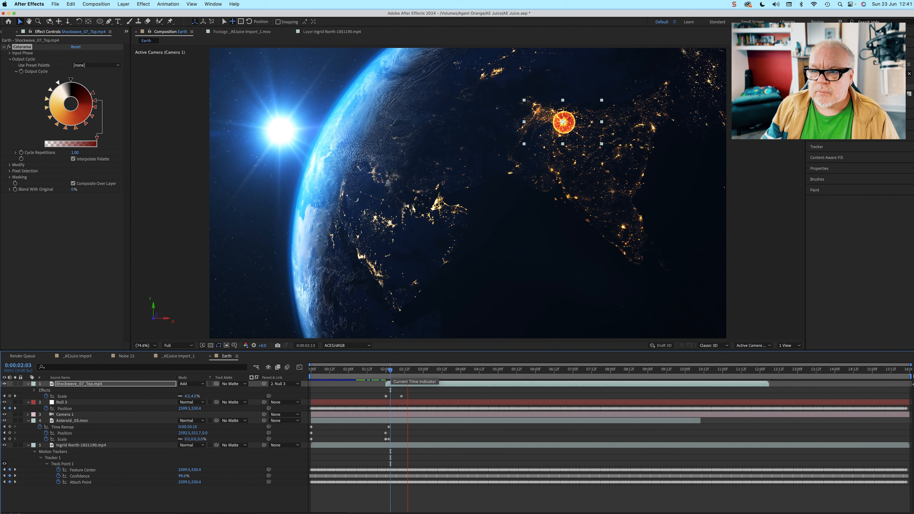
pyautogui.press('space')
pyautogui.moveTo(395, 370); pyautogui.dragTo(508, 370)
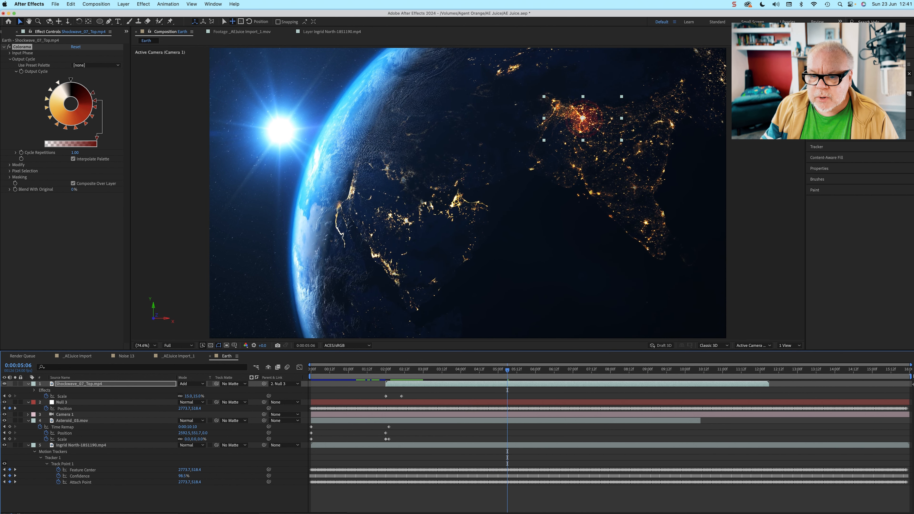
# - At 0:00:02:09, draw a circle about 159 px wide over the shockwave on a new shape layer, using a black-to-white radial gradient fill
pyautogui.click(390, 370)
pyautogui.moveTo(390, 370); pyautogui.dragTo(400, 370)
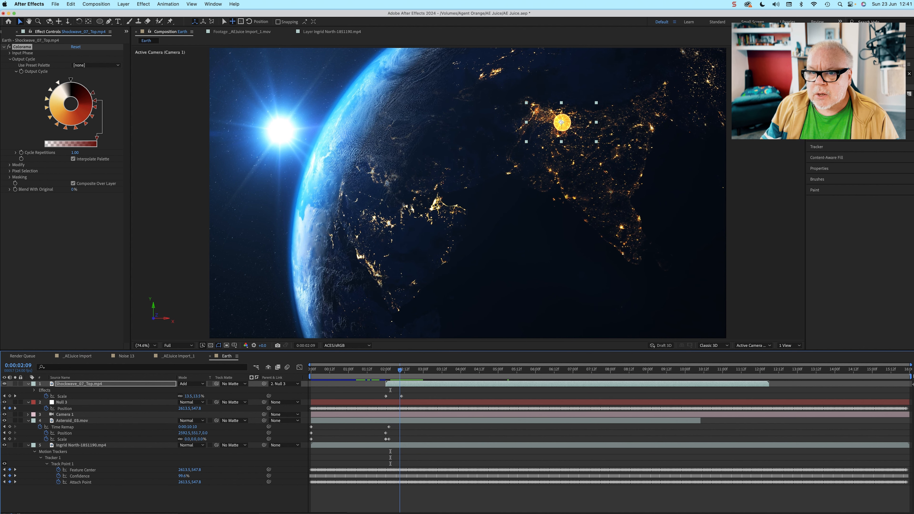
pyautogui.press('q')
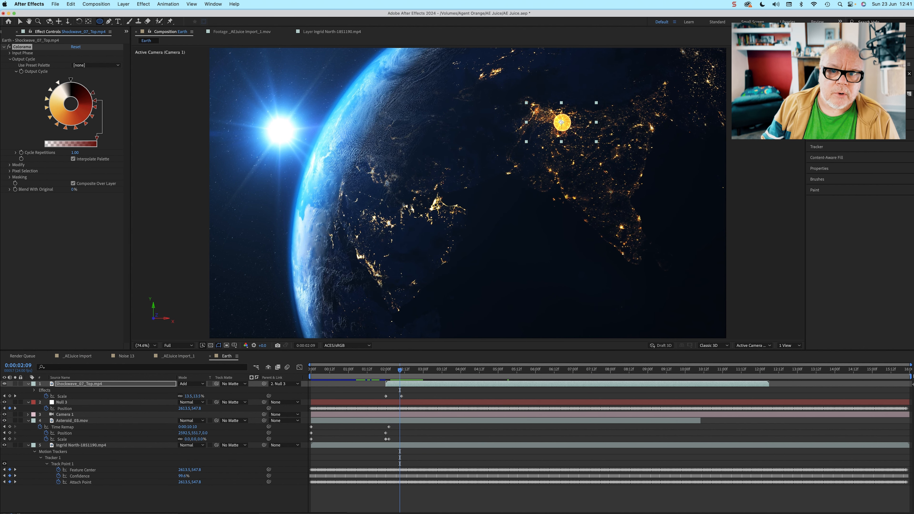
pyautogui.click(155, 499)
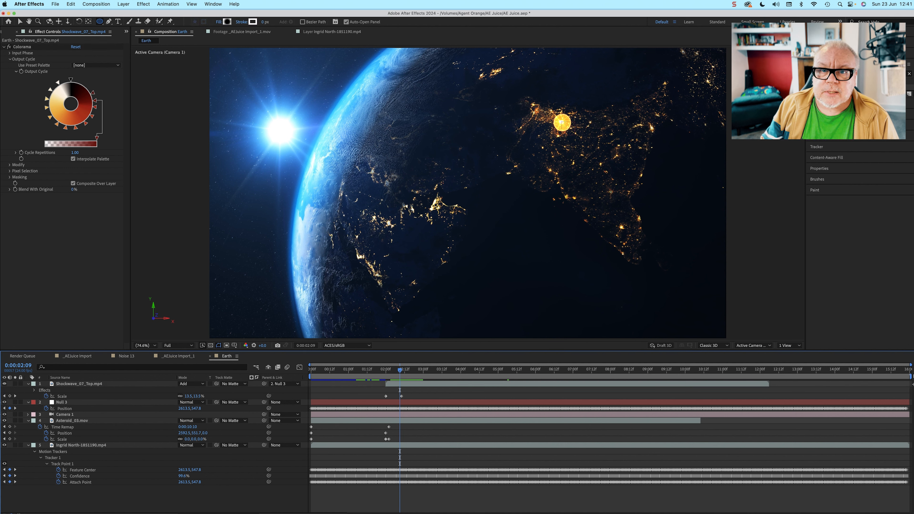
pyautogui.click(227, 22)
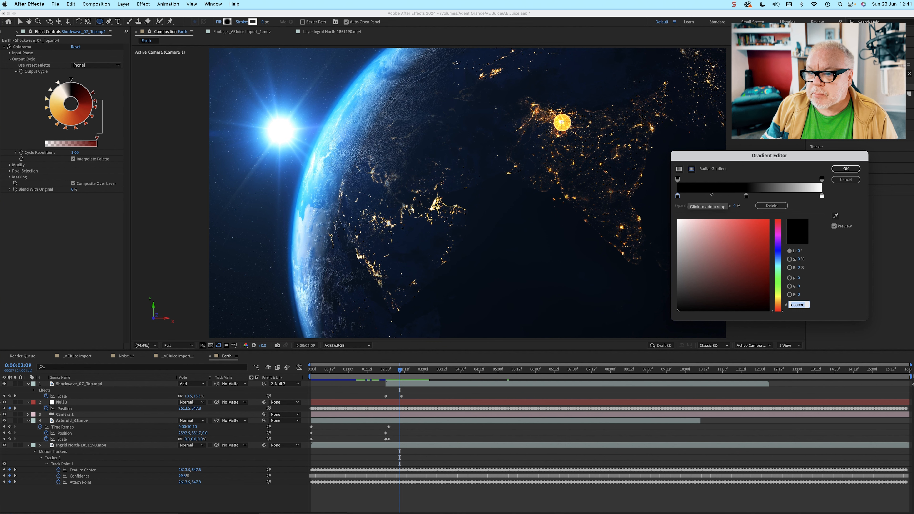
pyautogui.press('Return')
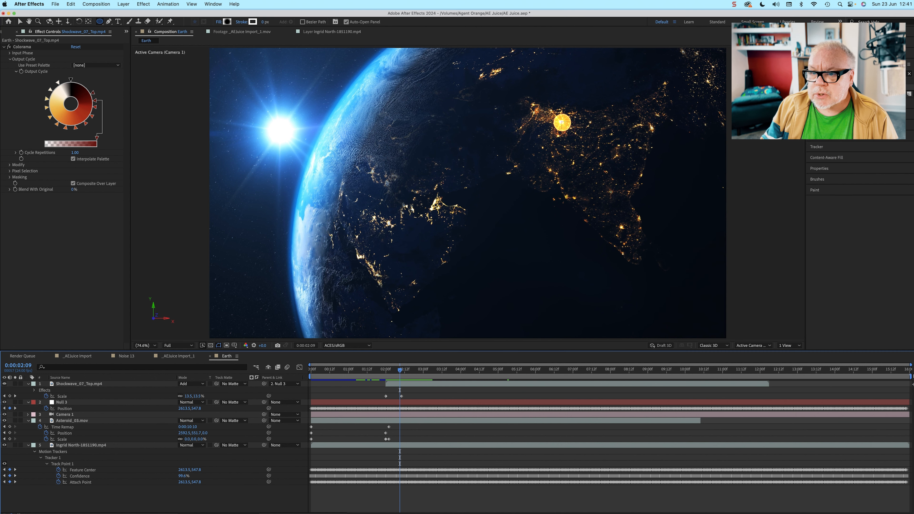
pyautogui.moveTo(562, 123); pyautogui.dragTo(551, 111)
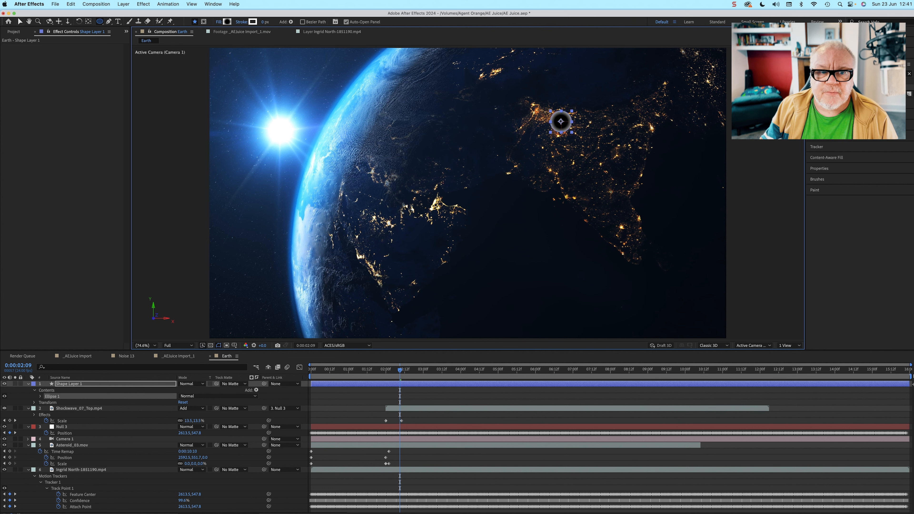
# - Centre the circle on the shockwave and place its layer directly below Shockwave_07_Top, starting at 0:00:02:00
pyautogui.press('v')
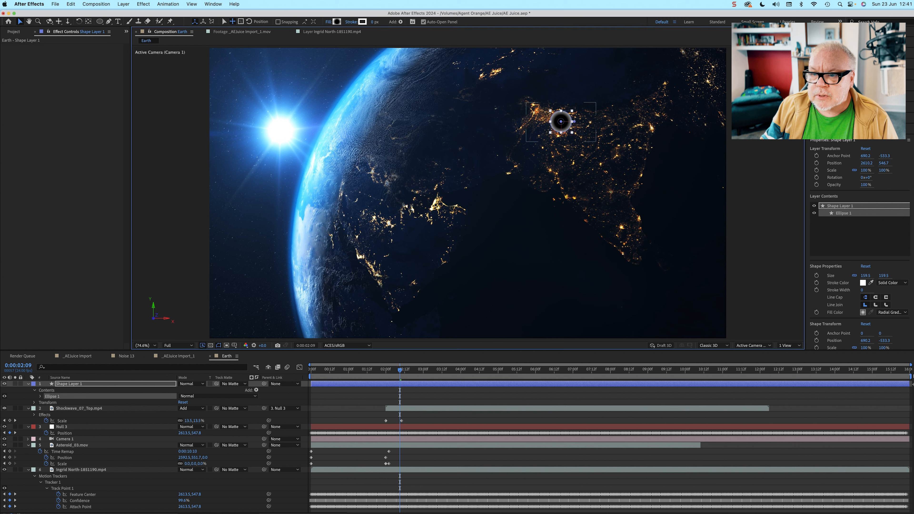
pyautogui.moveTo(561, 121); pyautogui.dragTo(563, 122)
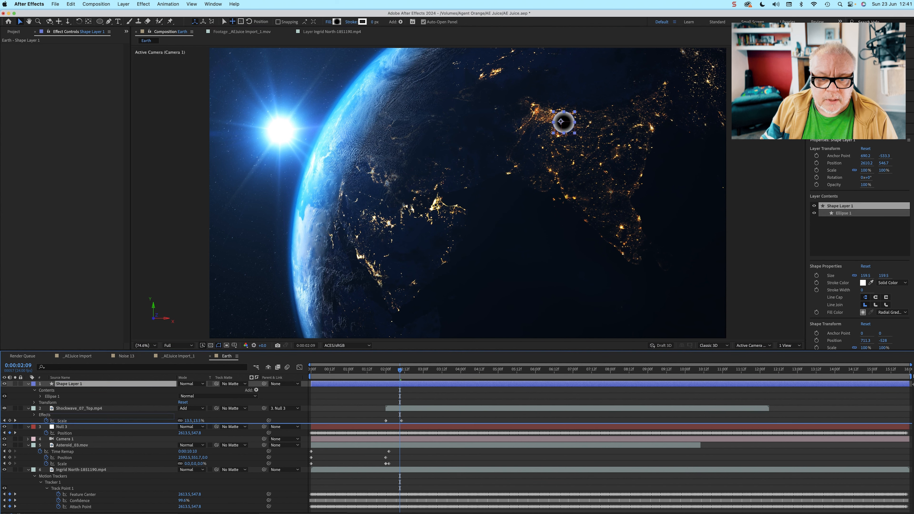
pyautogui.press('super+bracketleft')
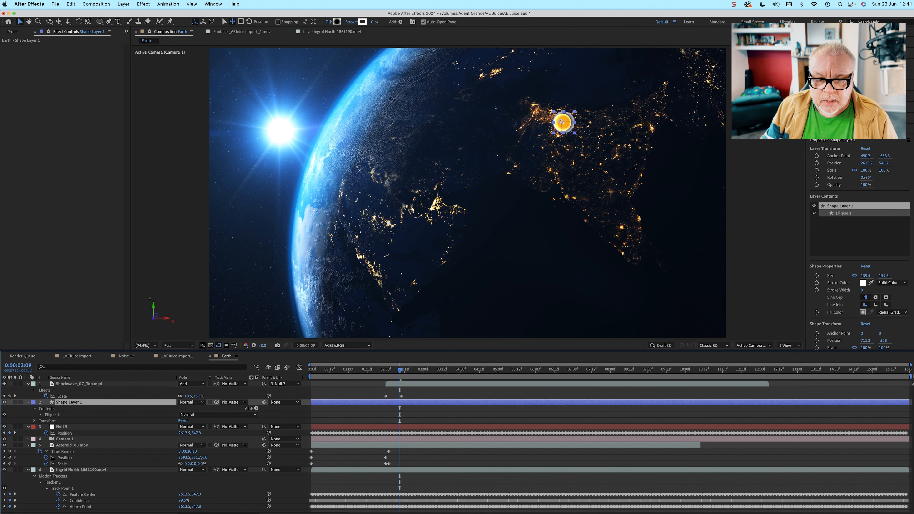
pyautogui.moveTo(328, 402); pyautogui.dragTo(402, 402)
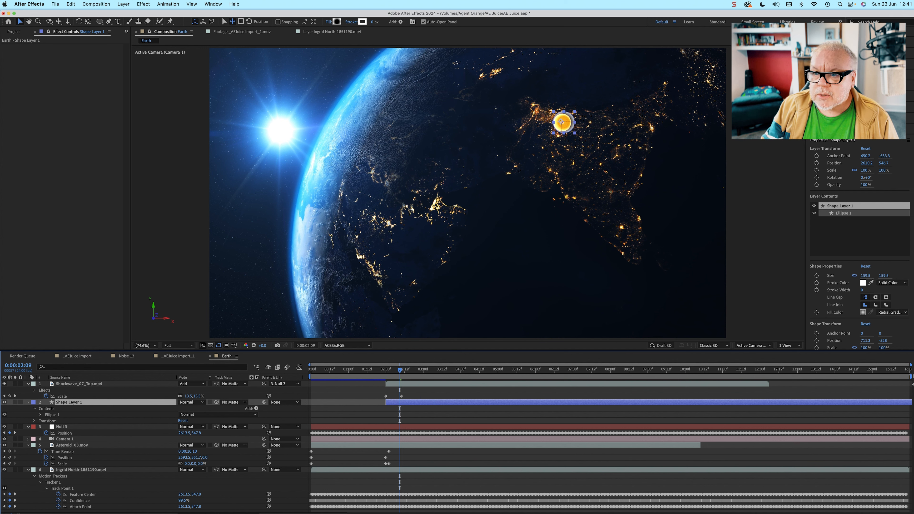
# - Nudge the circle layer about 11 px to the left and parent it to Null 3
pyautogui.press('Left')
pyautogui.press('Left')
pyautogui.press('Left')
pyautogui.press('Left')
pyautogui.press('Left')
pyautogui.press('Left')
pyautogui.press('Left')
pyautogui.press('Left')
pyautogui.press('Return')
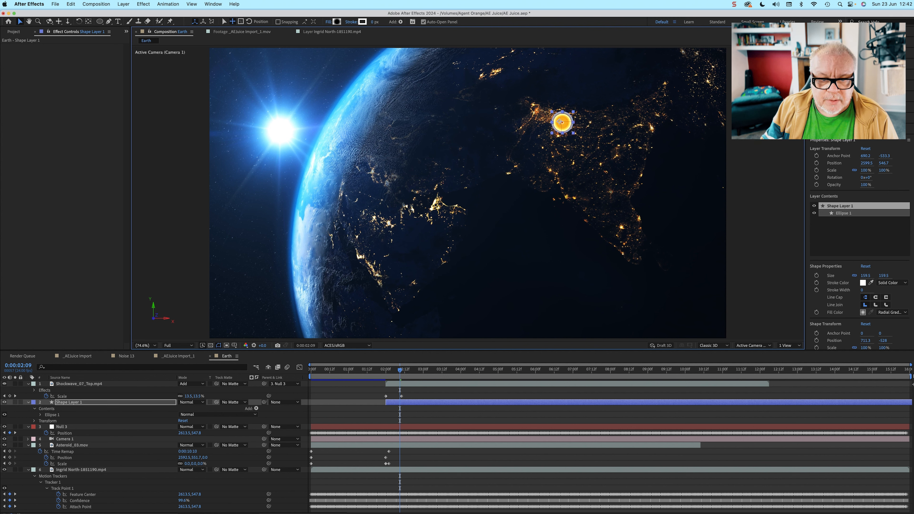
pyautogui.moveTo(263, 402); pyautogui.dragTo(61, 426)
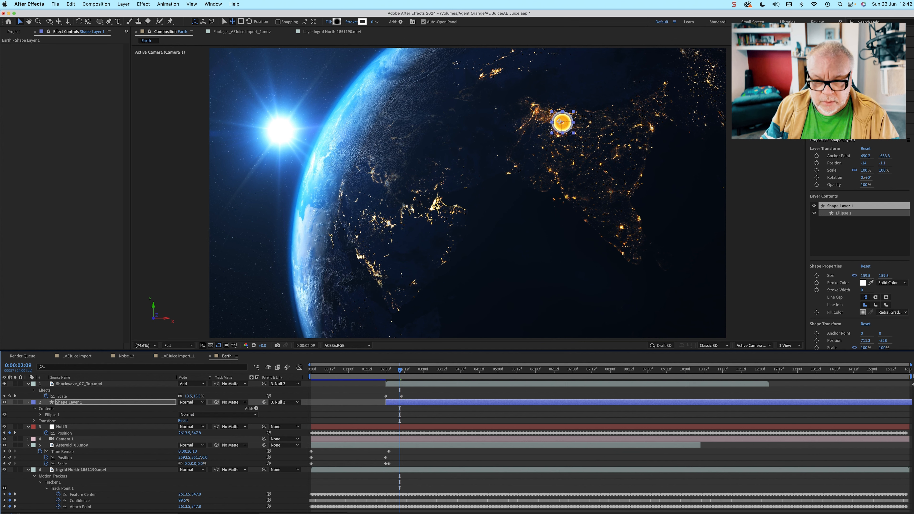
# - Keyframe the circle layer's opacity at 0% and shift that keyframe a few frames before 0:00:02:09
pyautogui.press('t')
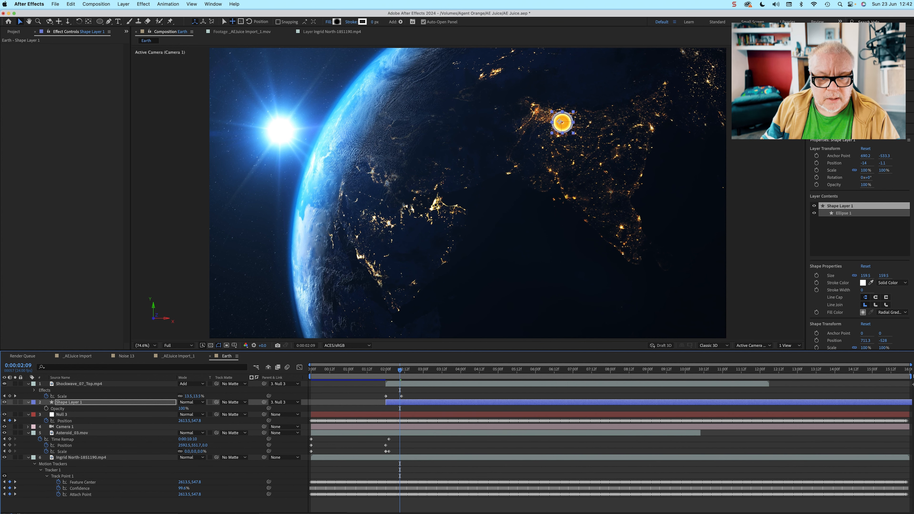
pyautogui.hotkey('alt', 'shift', 't')
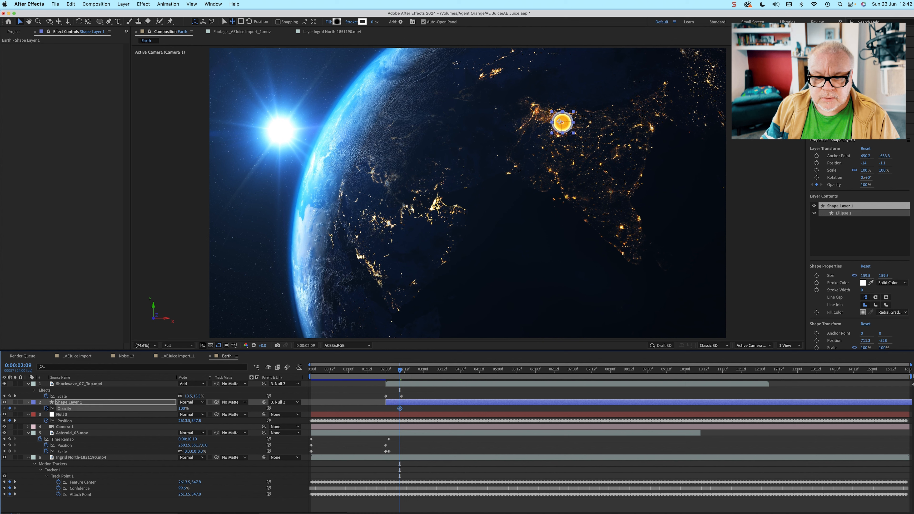
pyautogui.write('0')
pyautogui.press('Return')
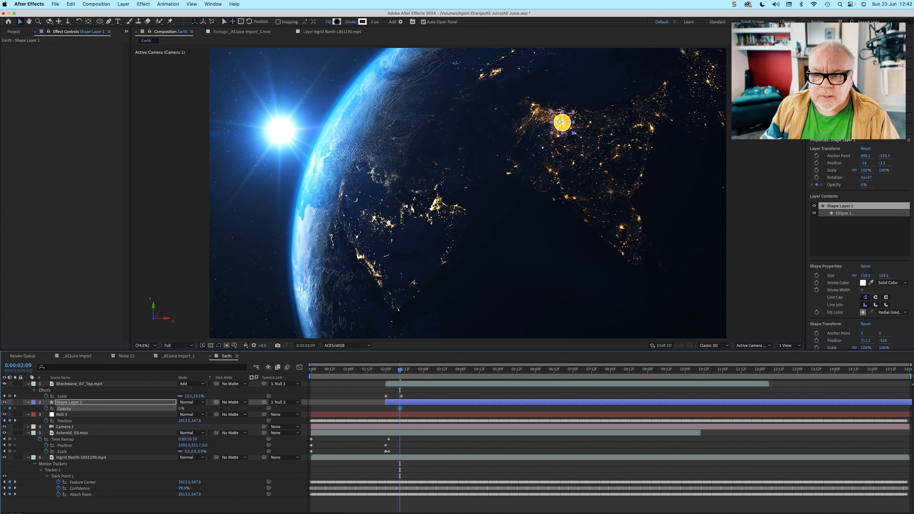
pyautogui.moveTo(400, 408); pyautogui.dragTo(394, 408)
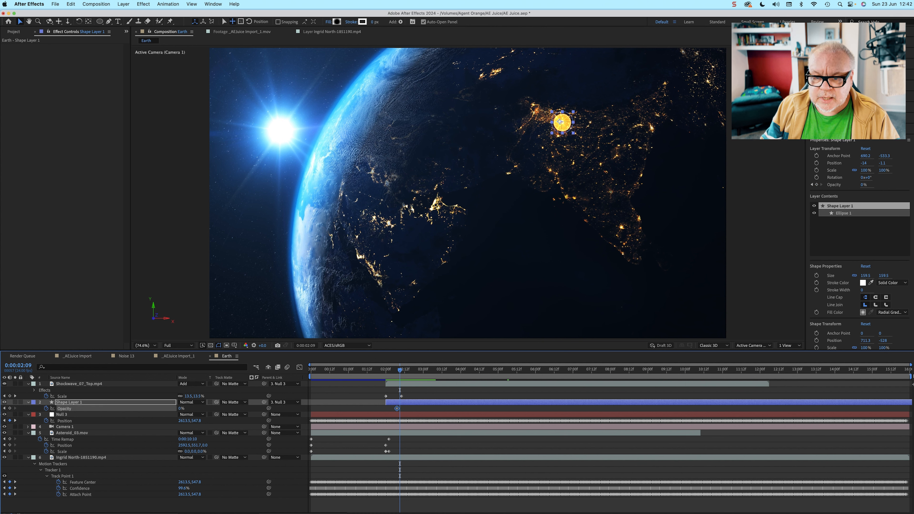
# - Keyframe the circle layer's opacity at 100% at 0:00:02:14 and preview the fade-in
pyautogui.press('space')
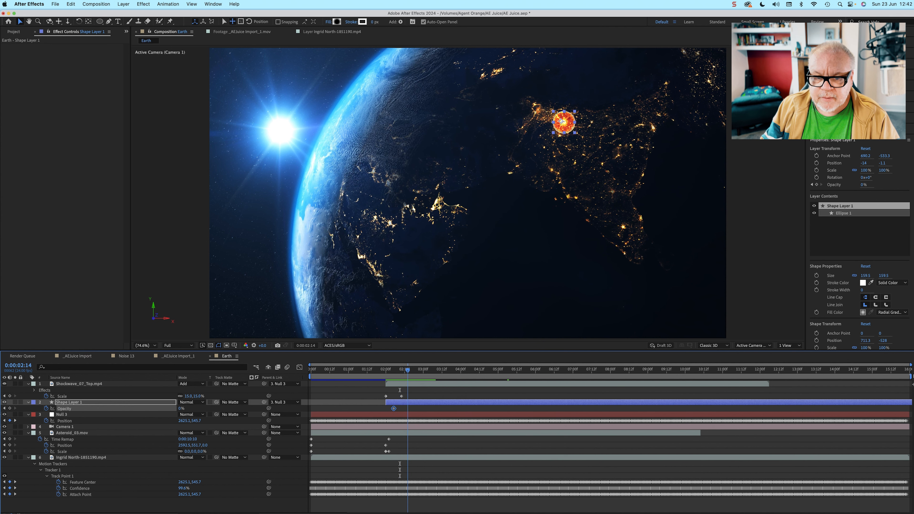
pyautogui.press('super+v')
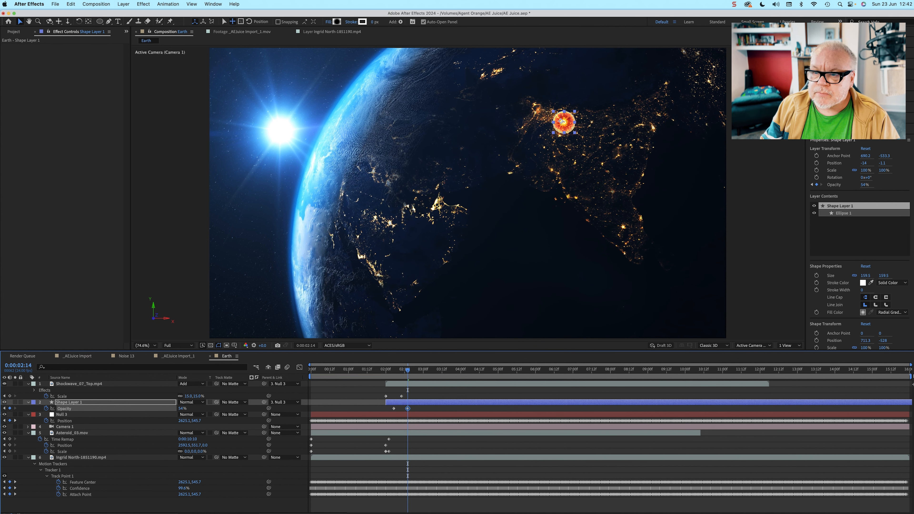
pyautogui.press('space')
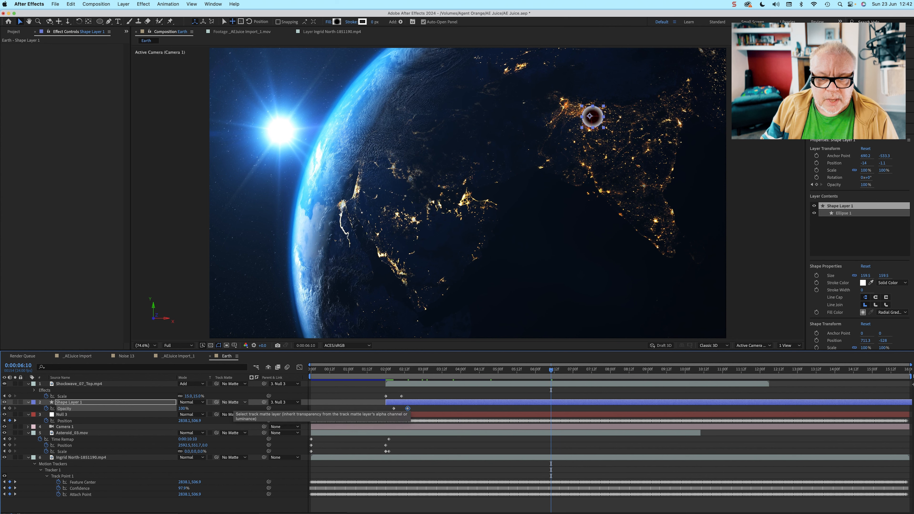
# - Set the circle layer's blending mode to Multiply and preview the impact from the layer's start
pyautogui.click(191, 402)
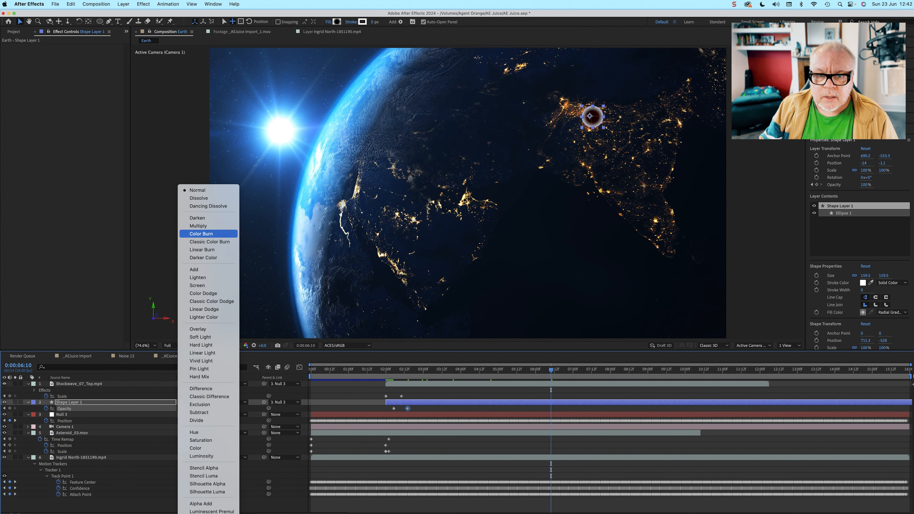
pyautogui.click(208, 225)
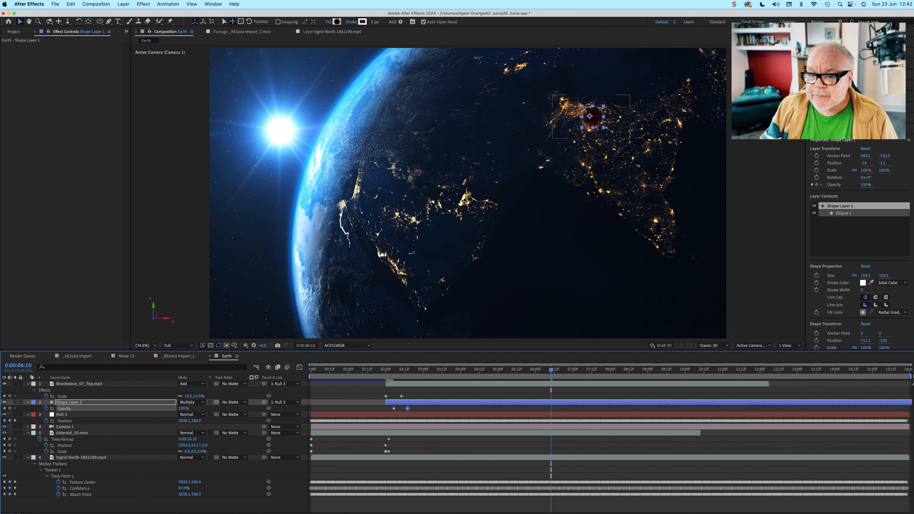
pyautogui.press('i')
pyautogui.press('space')
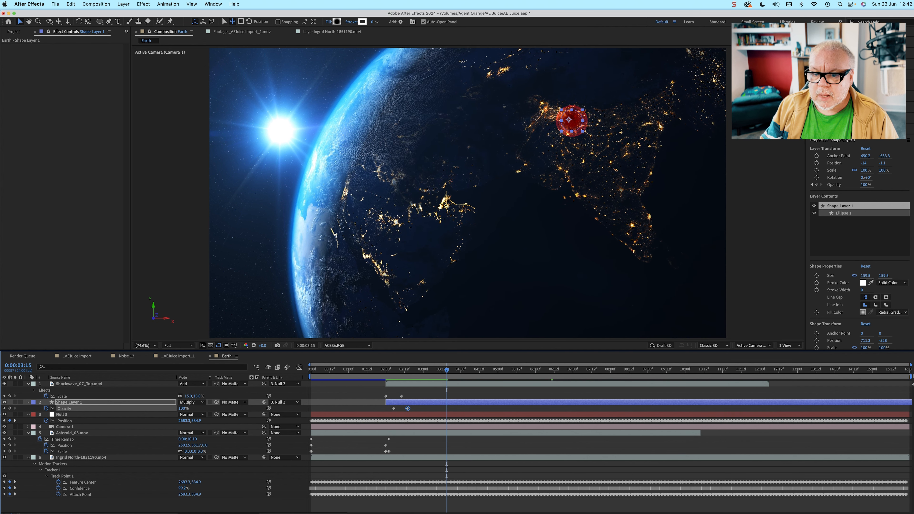
pyautogui.press('space')
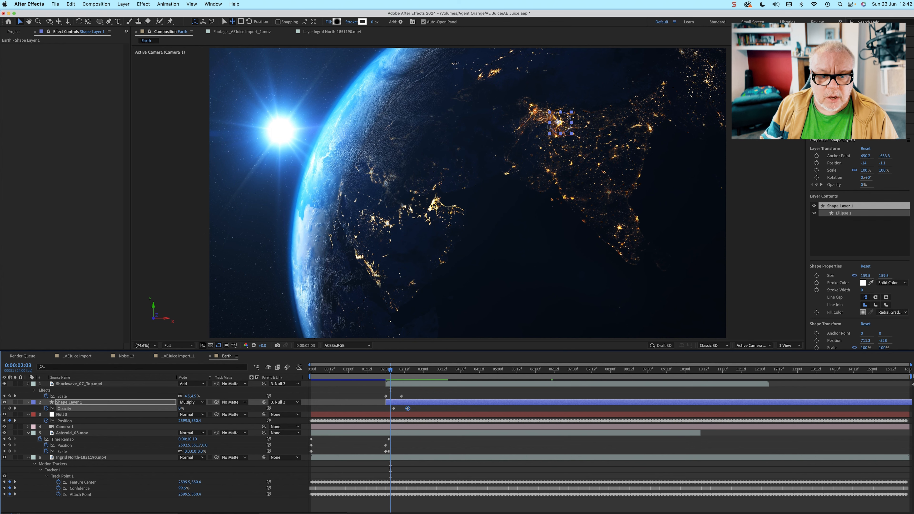
# - Collapse the expanded properties of all layers in the Earth composition
pyautogui.click(27, 384)
pyautogui.click(28, 390)
pyautogui.click(28, 396)
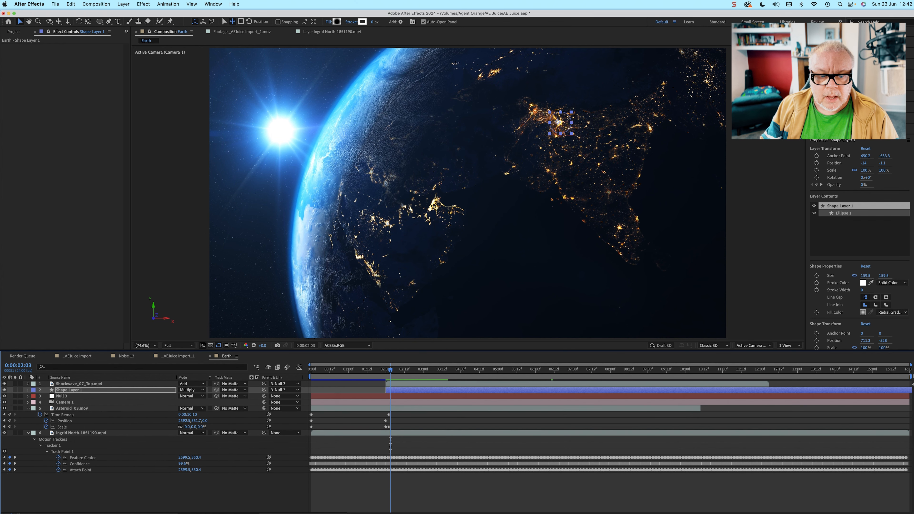
pyautogui.click(28, 408)
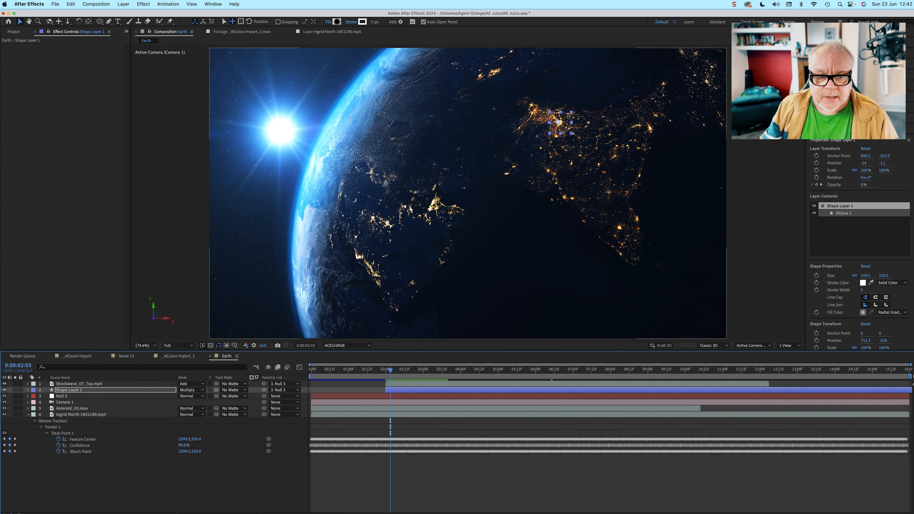
pyautogui.click(28, 414)
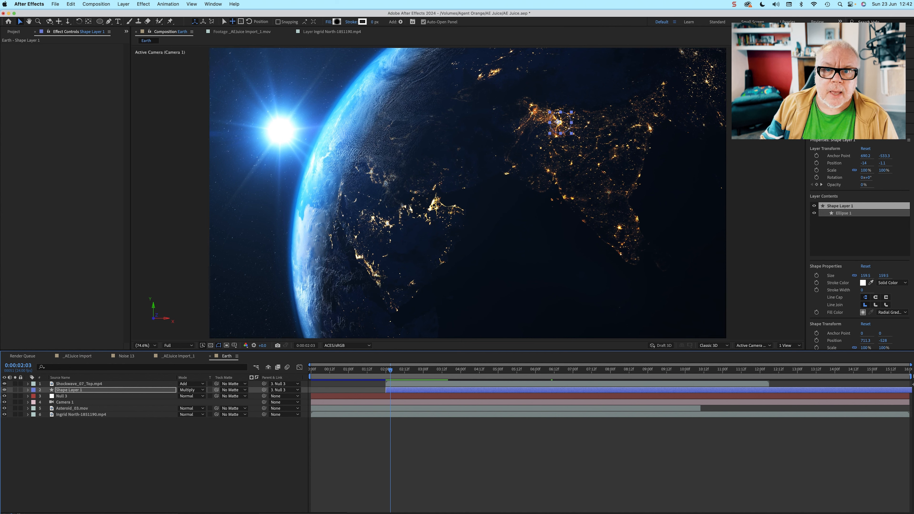
# - Open AEJuice Pack Manager 4 and switch from the shockwave elements to the sound effects pack
pyautogui.click(213, 4)
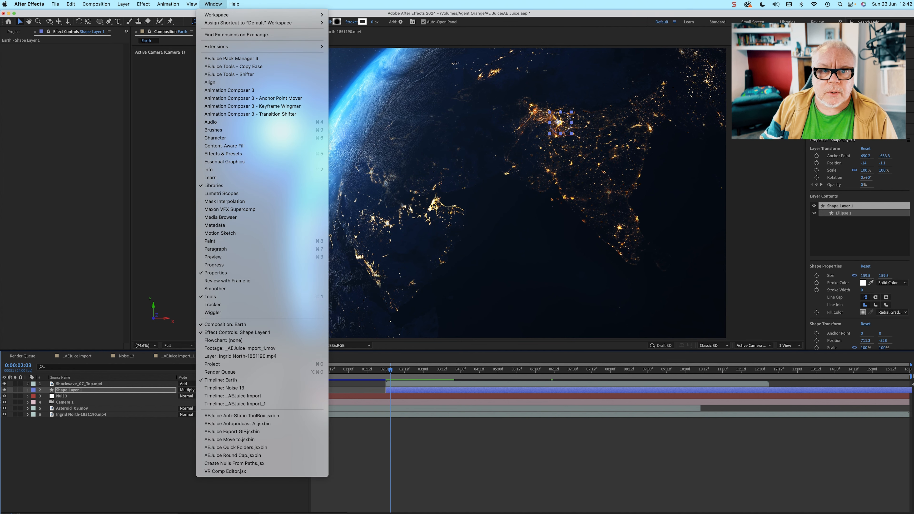
pyautogui.click(231, 58)
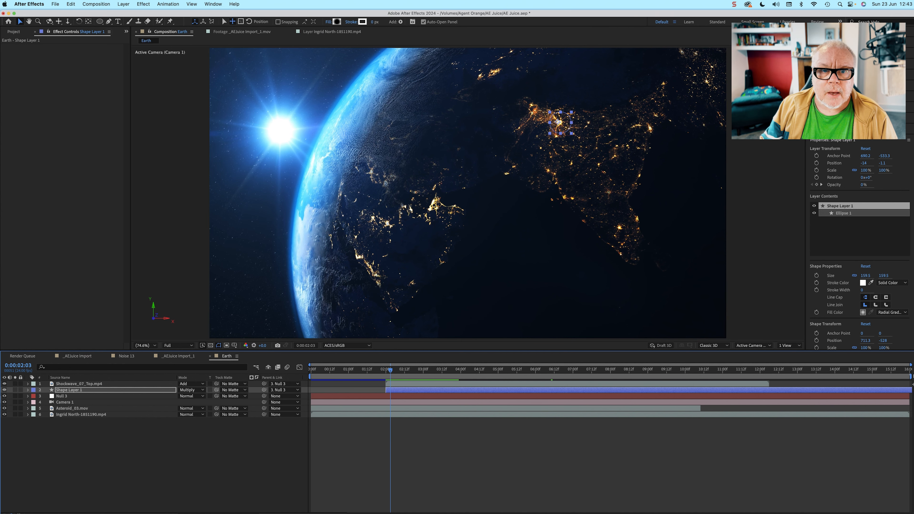
pyautogui.click(126, 31)
pyautogui.click(158, 40)
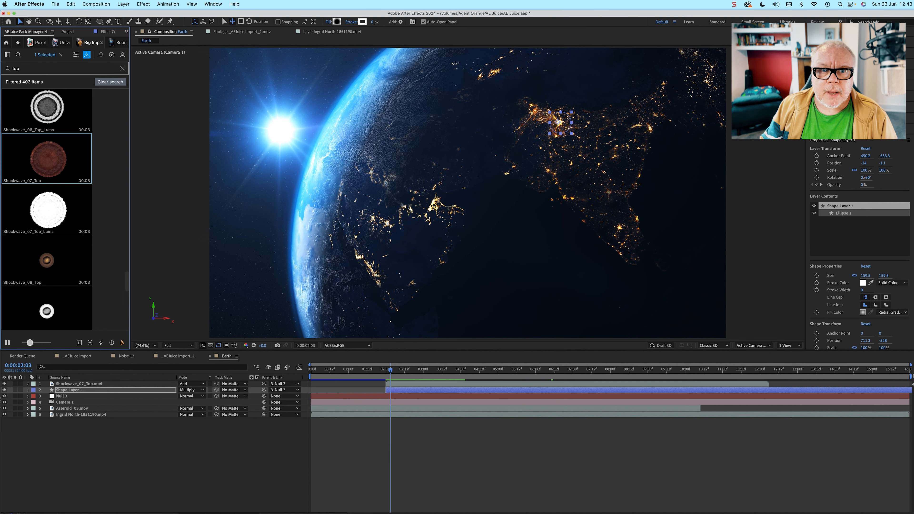
pyautogui.click(125, 43)
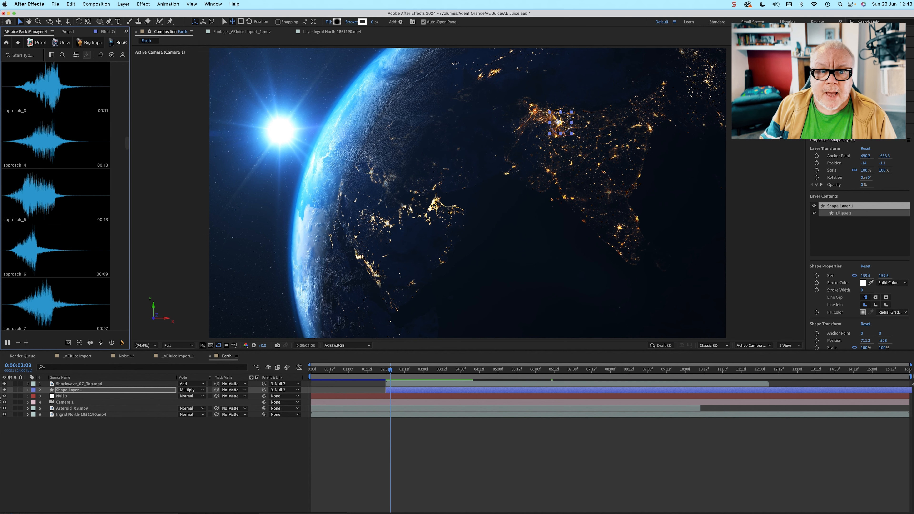
# - Add the approach_3 sound at the start of the Earth composition and, from a search for "hit", the hit_06 sound at about 0:00:02:00
pyautogui.moveTo(61, 88)
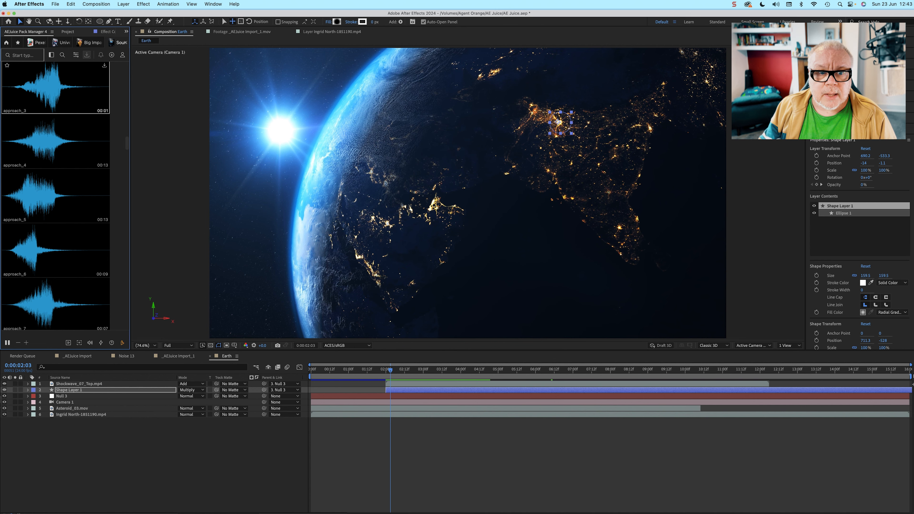
pyautogui.click(61, 87)
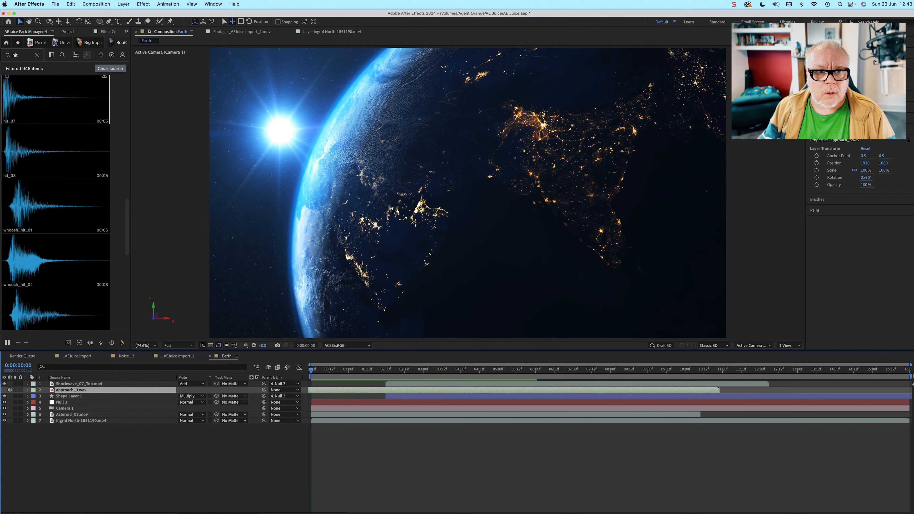
pyautogui.scroll(3, 55, 108)
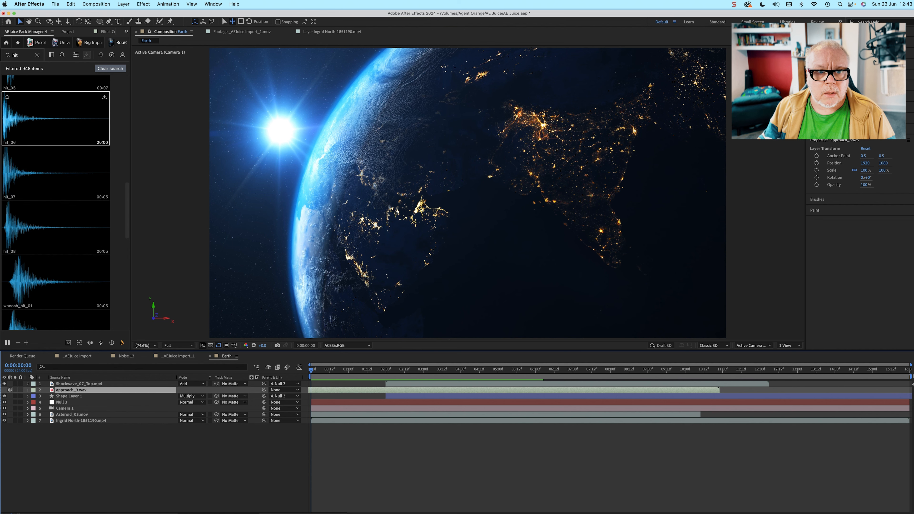
pyautogui.click(56, 118)
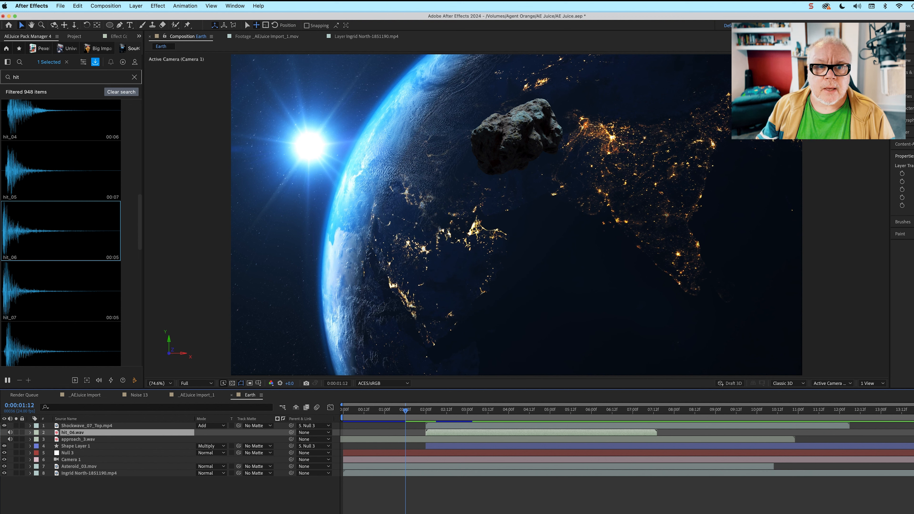
# - Undock and maximize the AEJuice Pack Manager 4 panel and return to its home overview of purchased packs
pyautogui.click(57, 37)
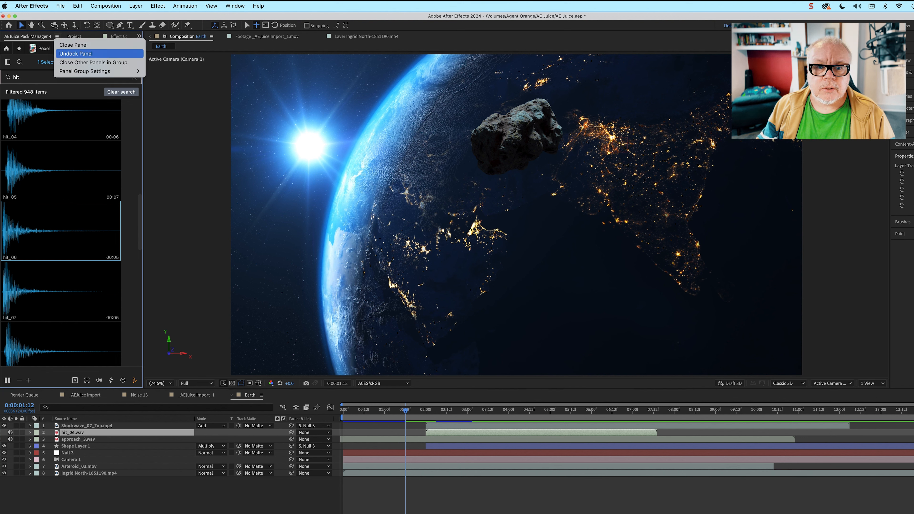
pyautogui.click(82, 54)
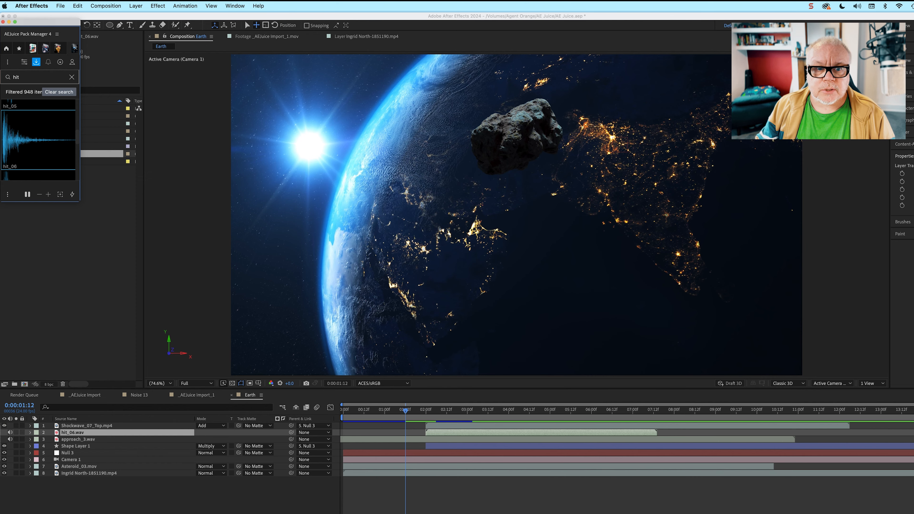
pyautogui.click(15, 22)
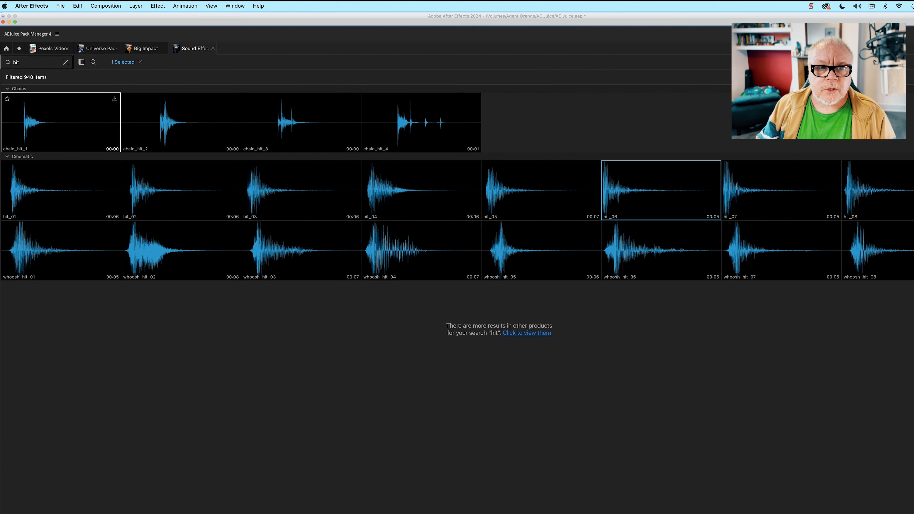
pyautogui.click(6, 48)
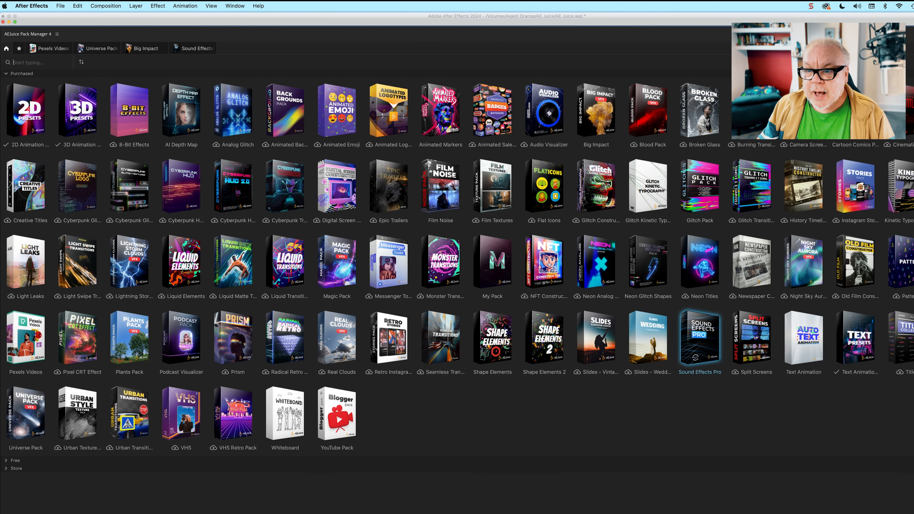